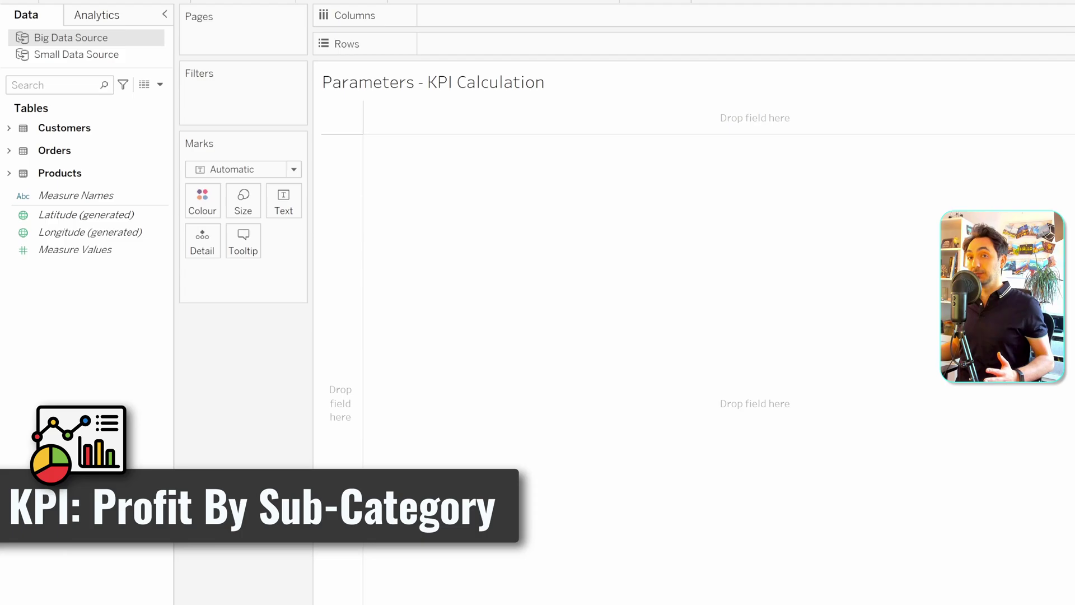
# - List every Sub-Category as a row of the view
pyautogui.click(78, 45)
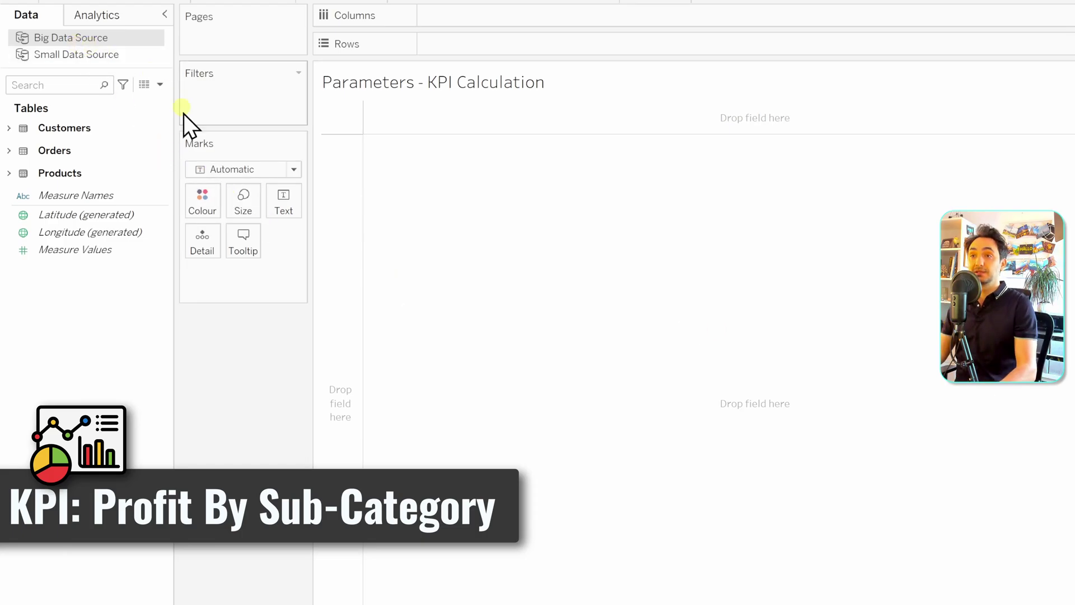
pyautogui.click(8, 173)
pyautogui.click(71, 208)
pyautogui.doubleClick(89, 226)
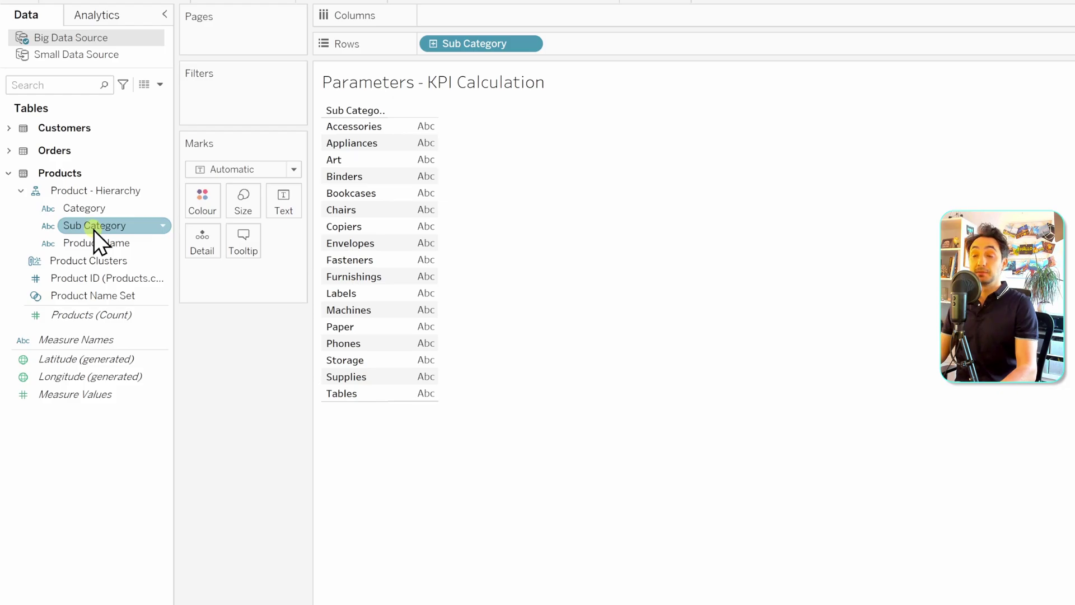
# - Plot SUM(Profit) across the columns as bars and show value labels on them
pyautogui.click(8, 150)
pyautogui.click(101, 203)
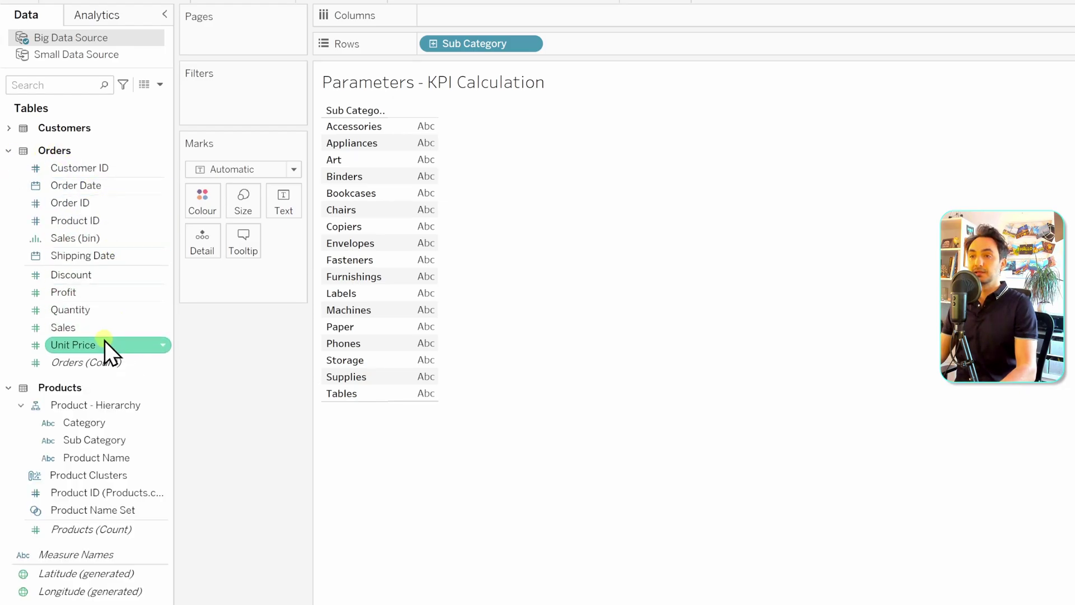
pyautogui.moveTo(92, 297); pyautogui.dragTo(468, 23)
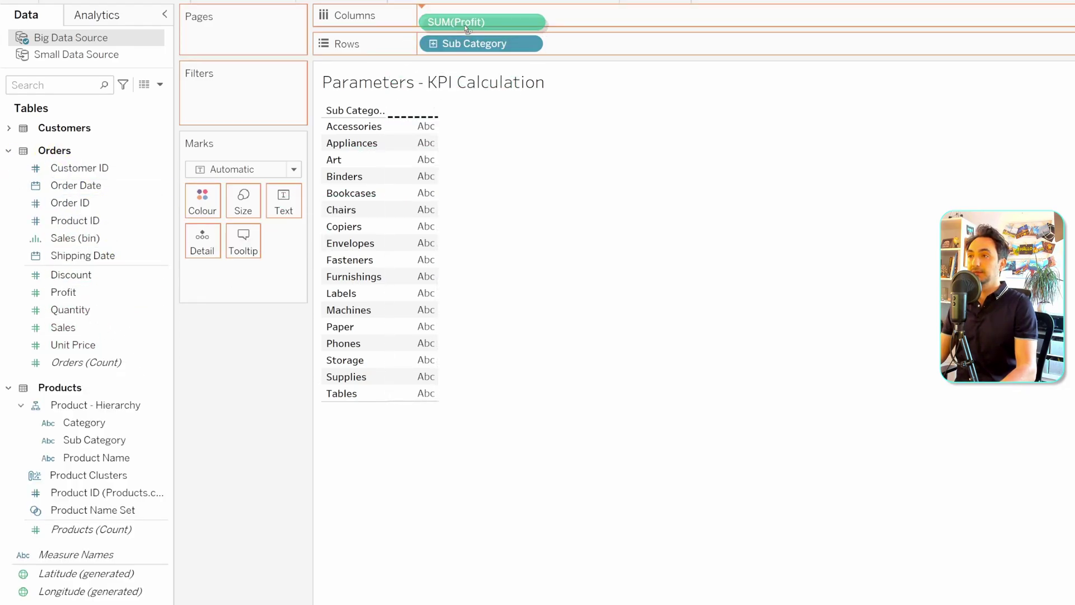
pyautogui.click(283, 202)
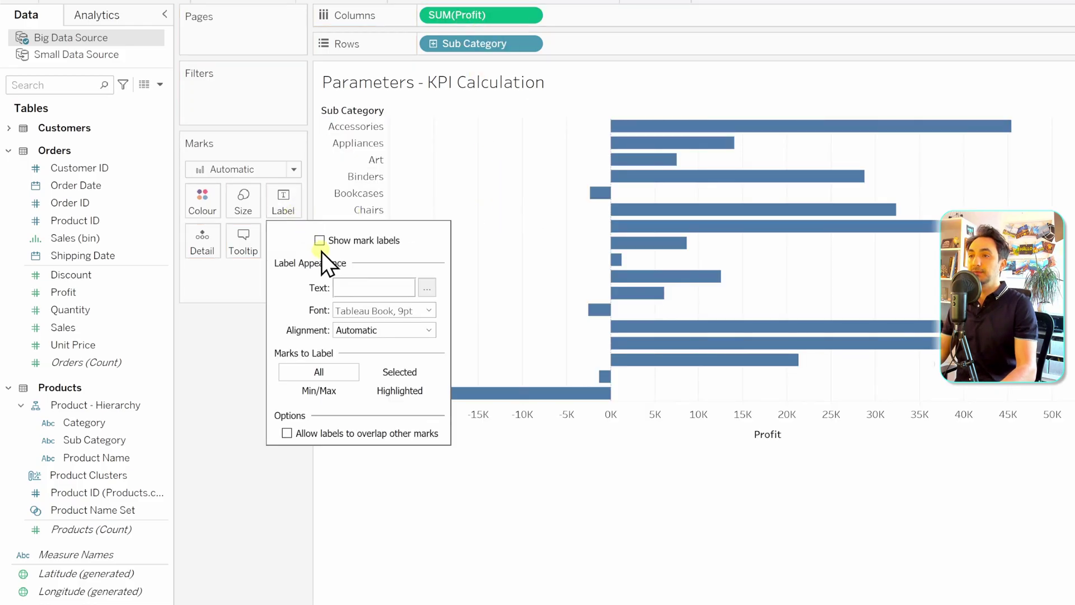
pyautogui.click(319, 242)
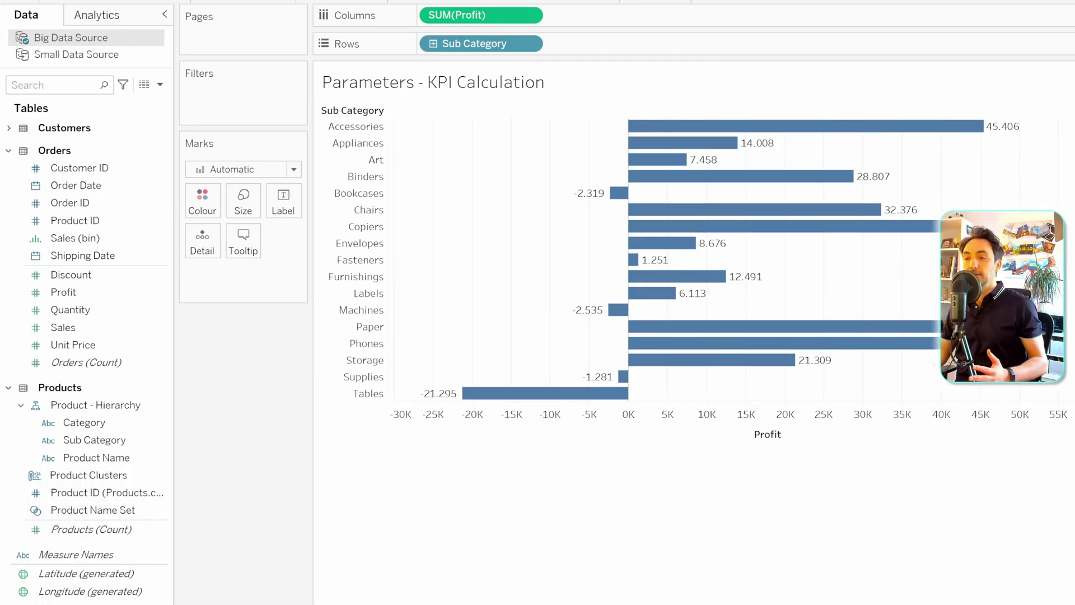
# - Create a new calculated field named KPI Colors
pyautogui.rightClick(108, 416)
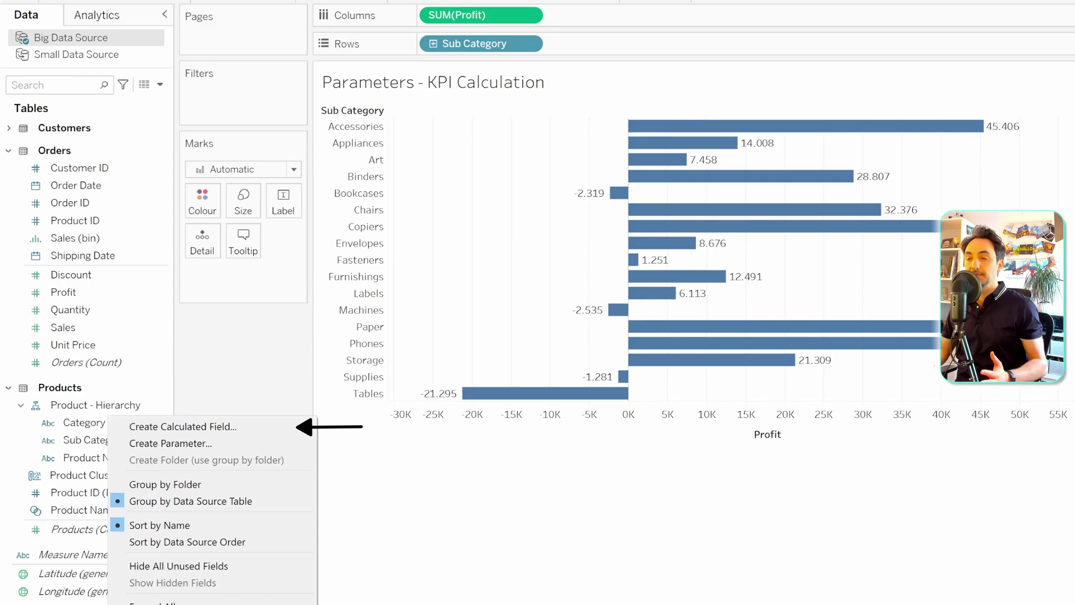
pyautogui.click(267, 434)
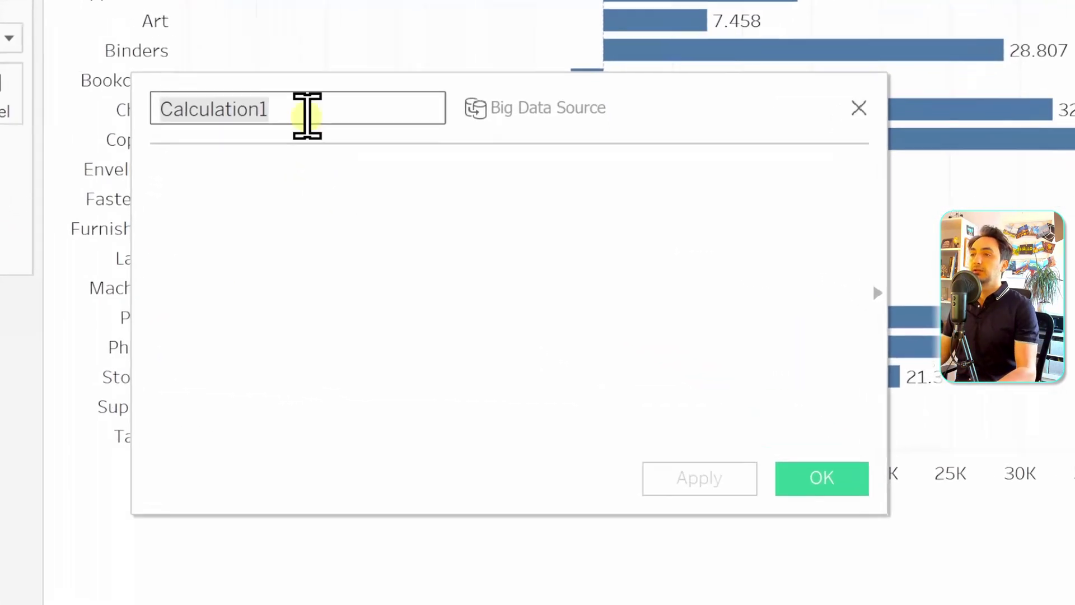
pyautogui.write('KPI Colors')
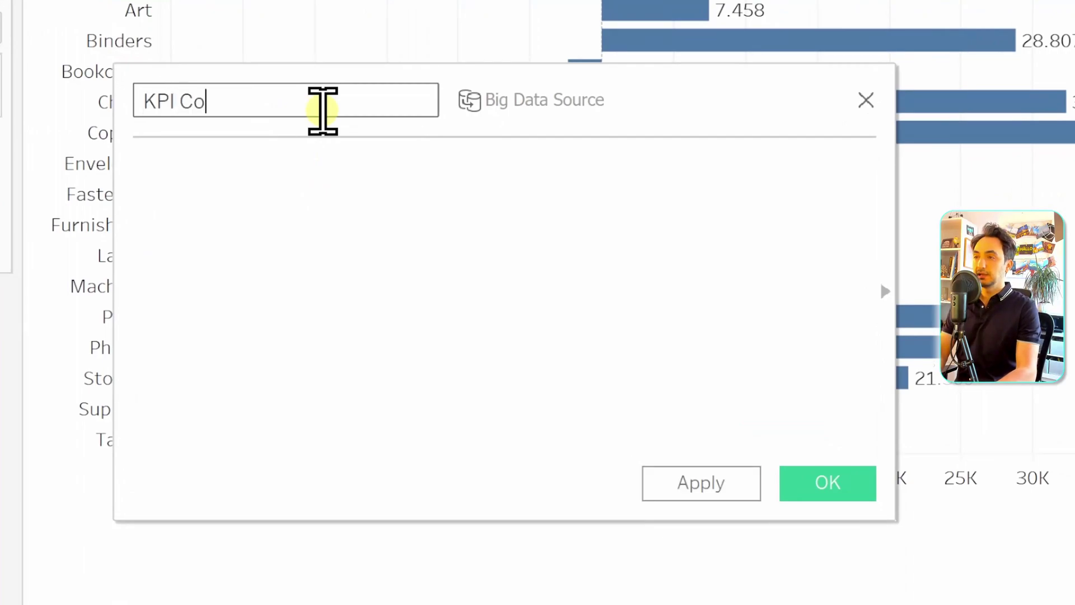
pyautogui.click(274, 186)
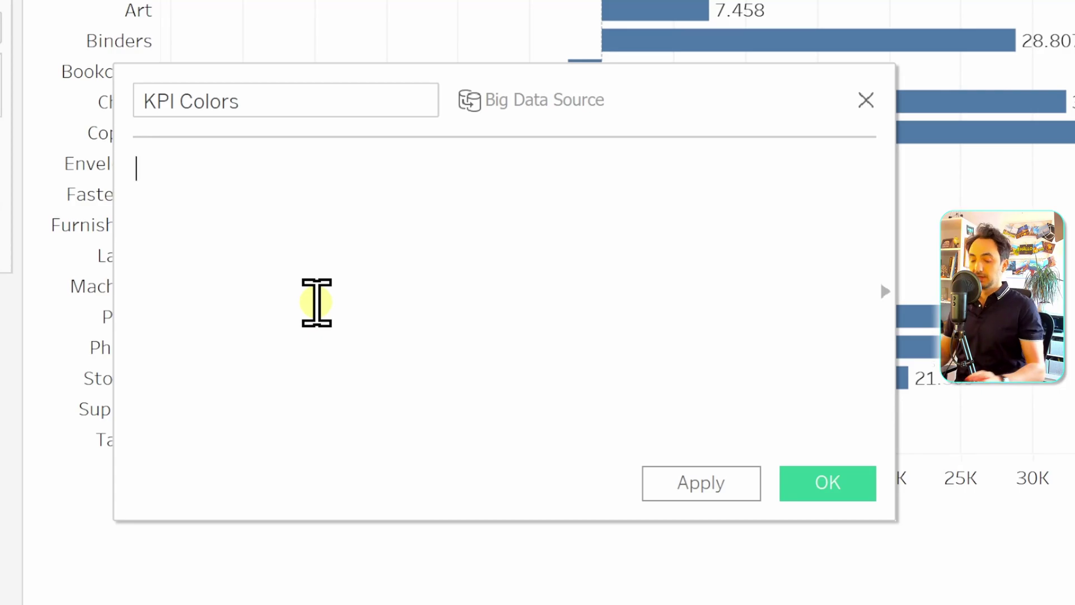
# - Enter the formula IF SUM([Profit]) < 10000 THEN 'Red' ELSE 'Green' END and save it
pyautogui.write('If SUM')
pyautogui.press('Return')
pyautogui.write('Profi')
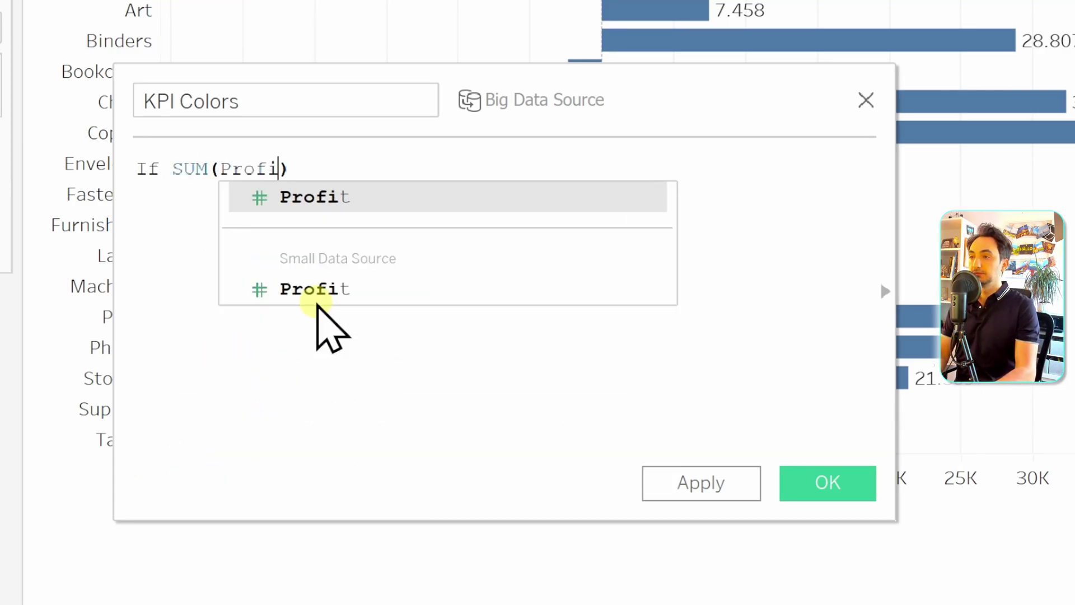
pyautogui.press('Return')
pyautogui.write('< ')
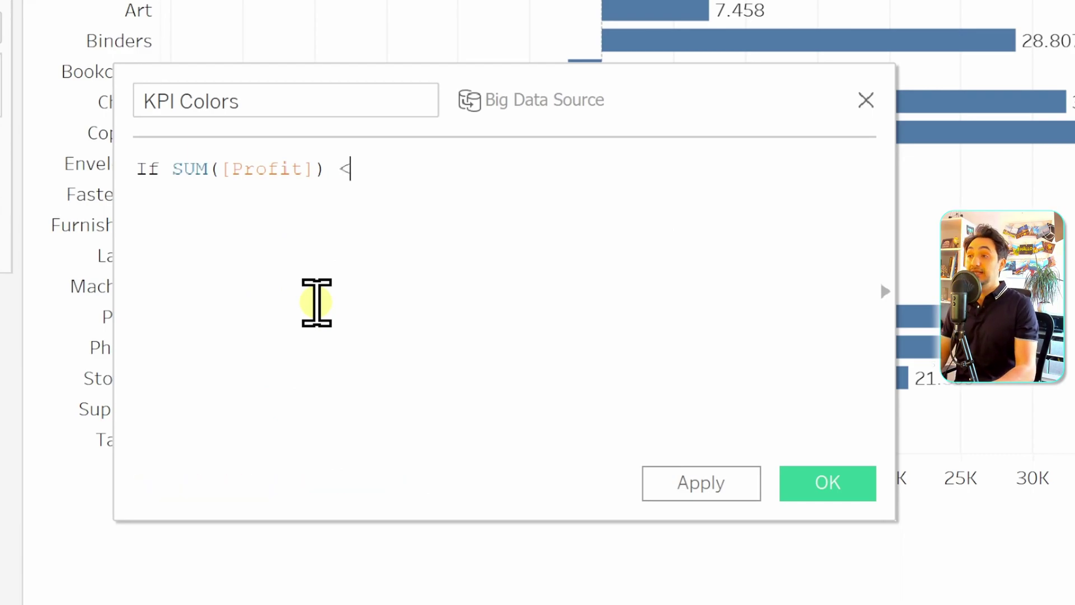
pyautogui.write('10000 THEN ')
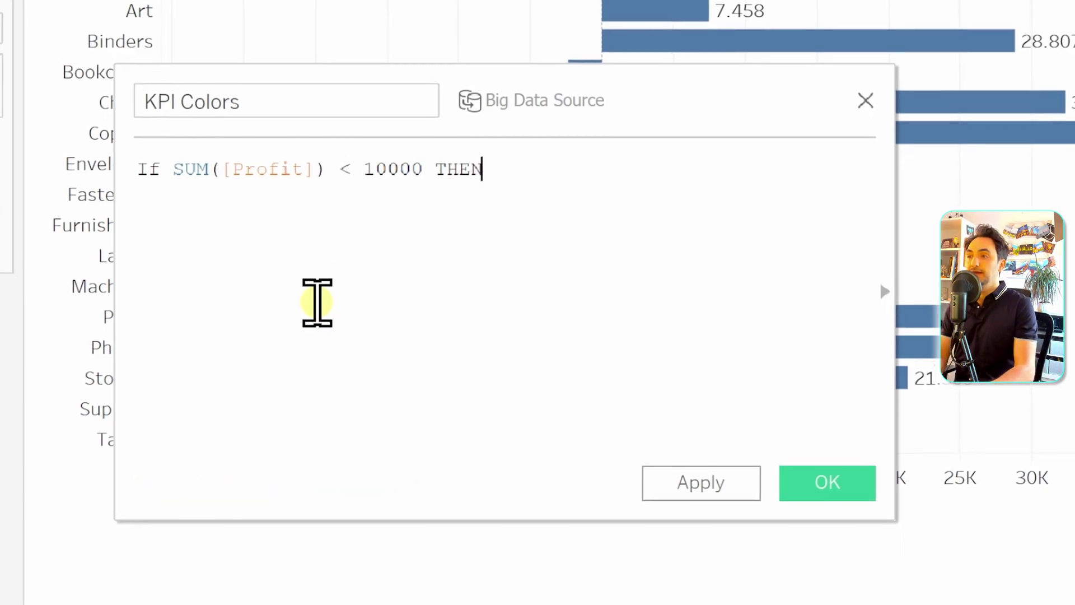
pyautogui.write("'")
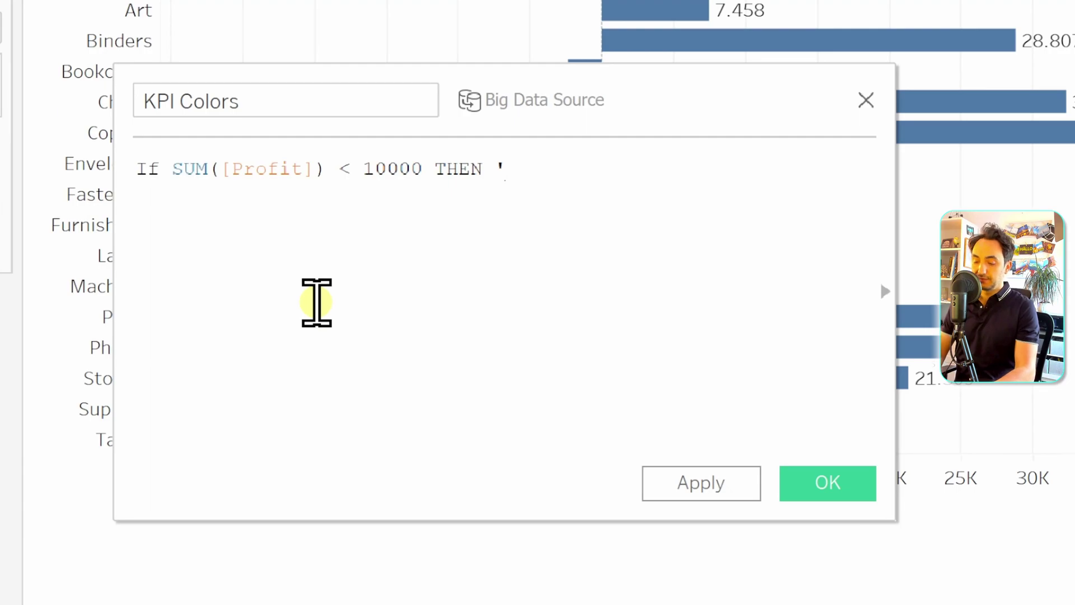
pyautogui.write("Red'")
pyautogui.press('Return')
pyautogui.write('ELS')
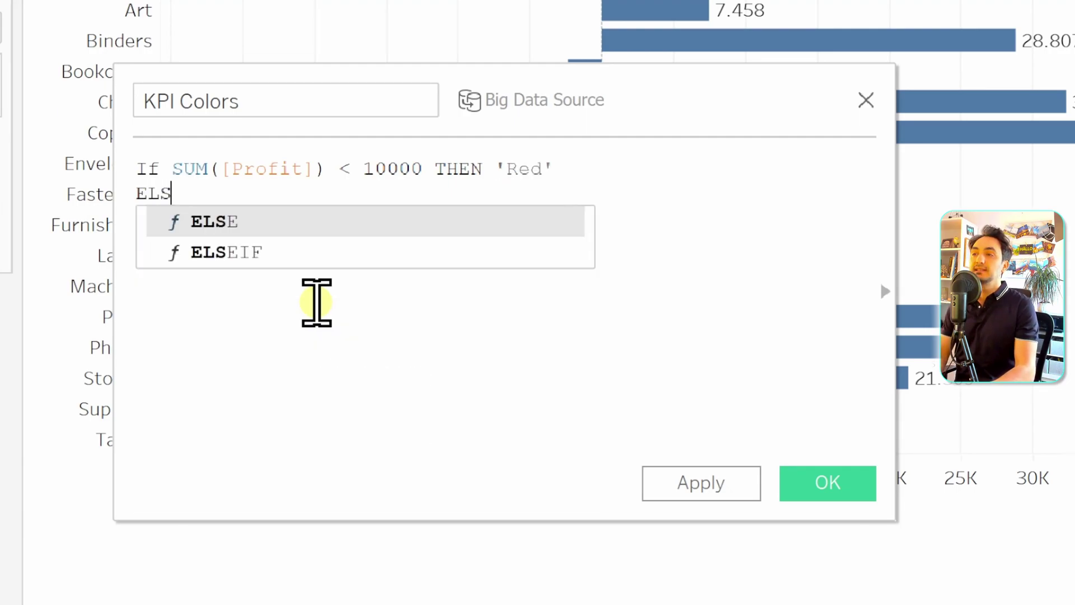
pyautogui.write("E 'Green'")
pyautogui.press('Return')
pyautogui.write('END')
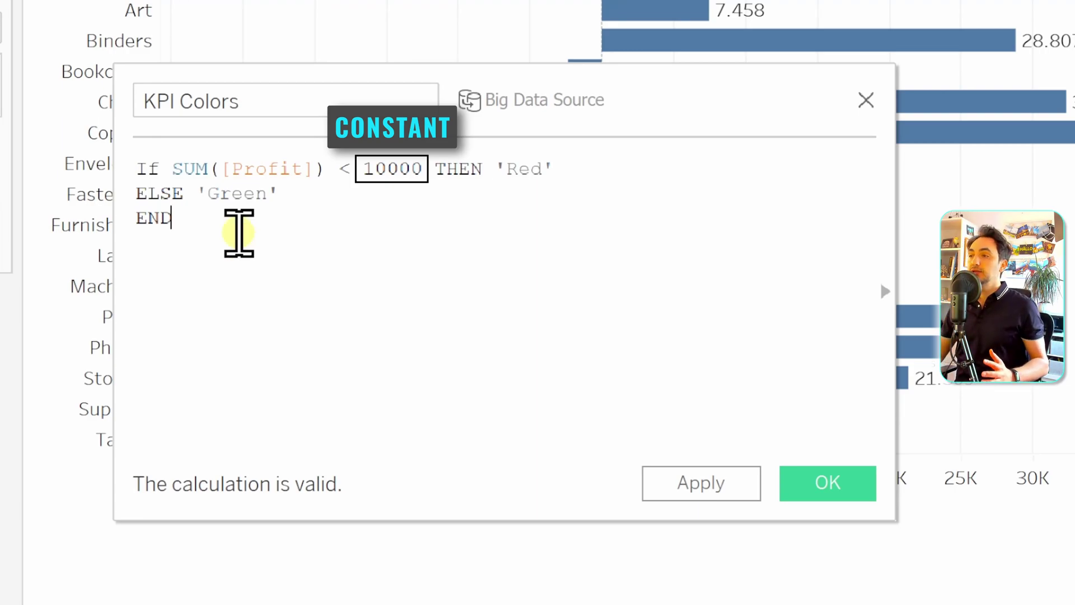
pyautogui.click(828, 483)
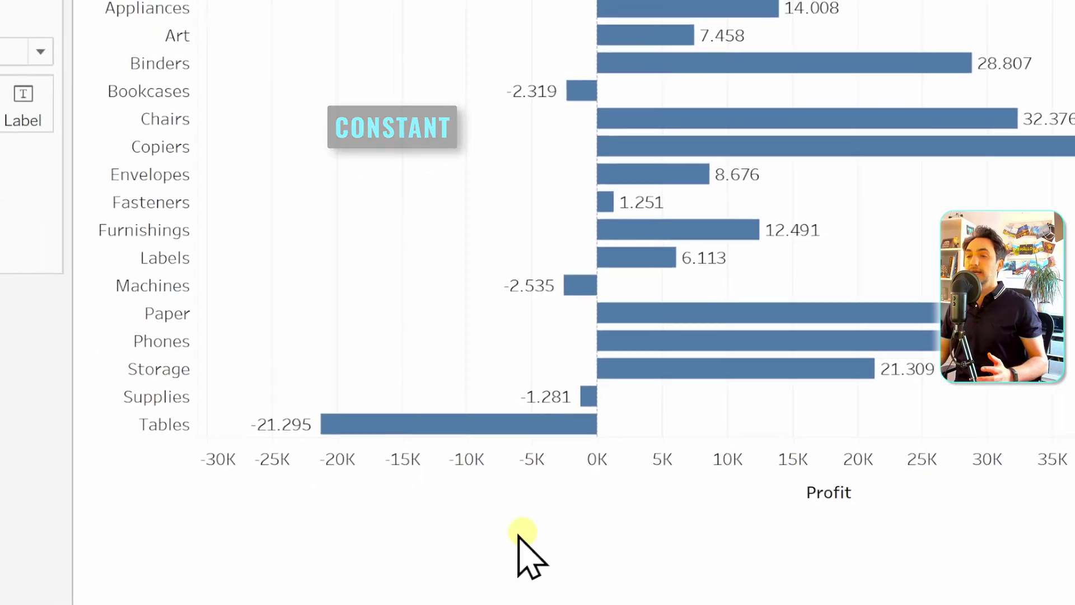
# - Colour the bars by KPI Colors, assigning green to Green and red to Red
pyautogui.click(34, 546)
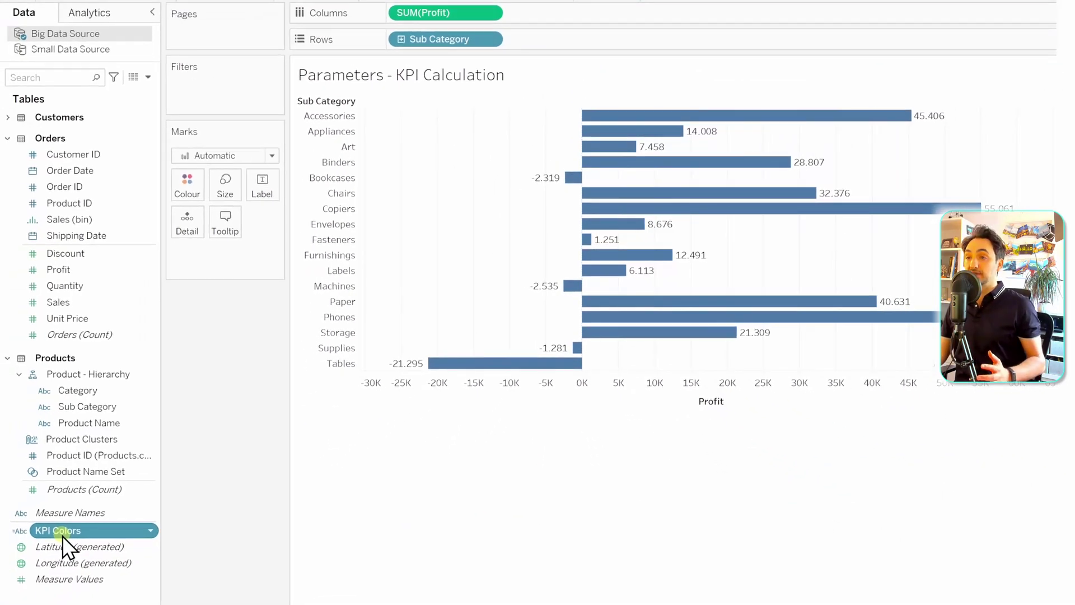
pyautogui.moveTo(62, 536); pyautogui.dragTo(180, 192)
pyautogui.click(180, 192)
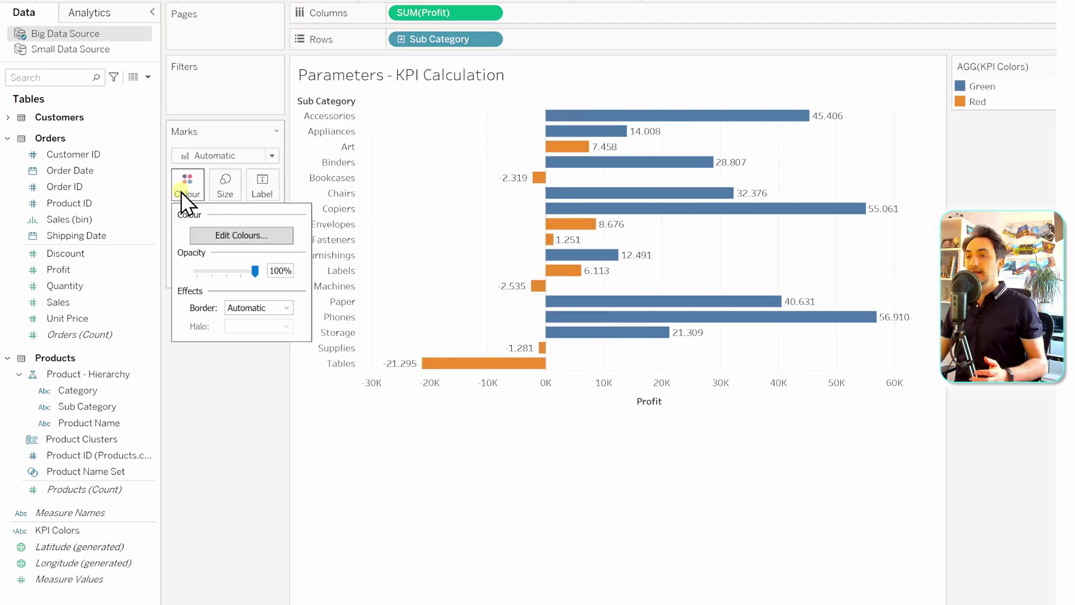
pyautogui.click(239, 237)
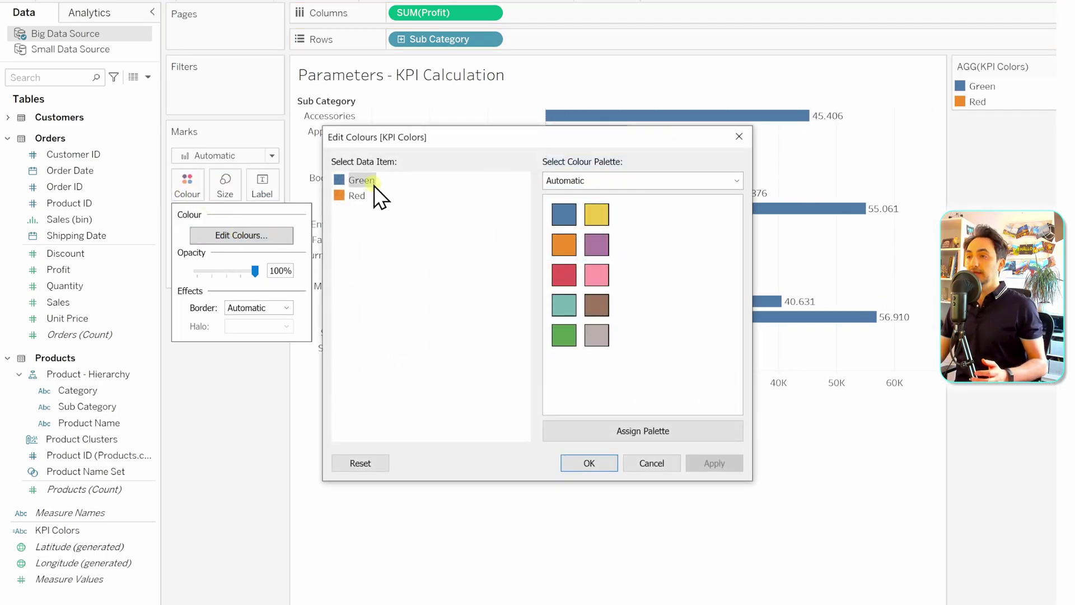
pyautogui.click(560, 336)
pyautogui.click(560, 274)
pyautogui.click(605, 465)
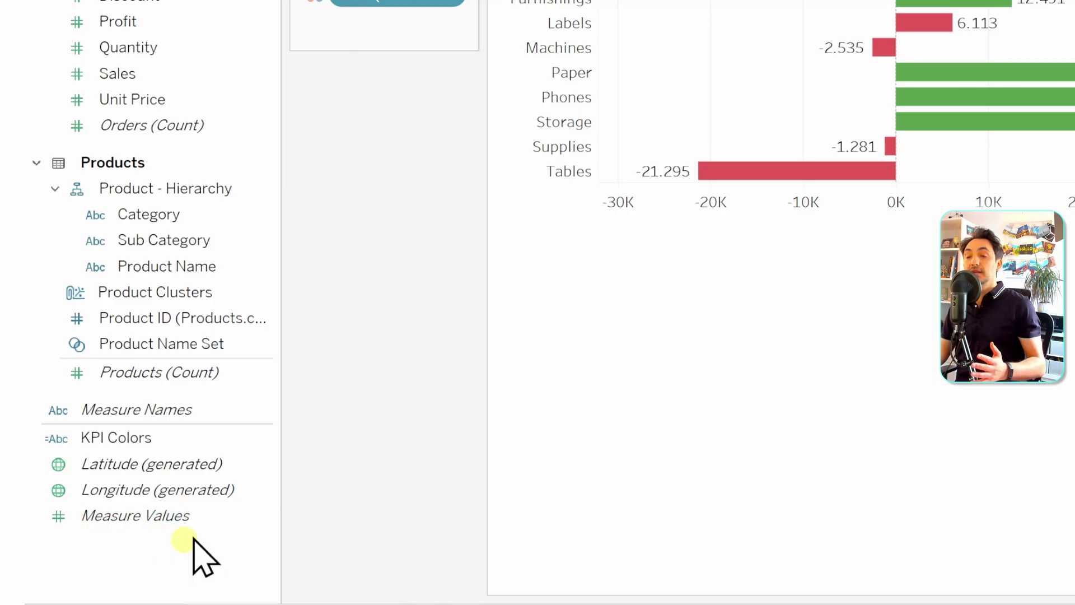
# - Start a new parameter and name it Choose Threshold
pyautogui.rightClick(168, 552)
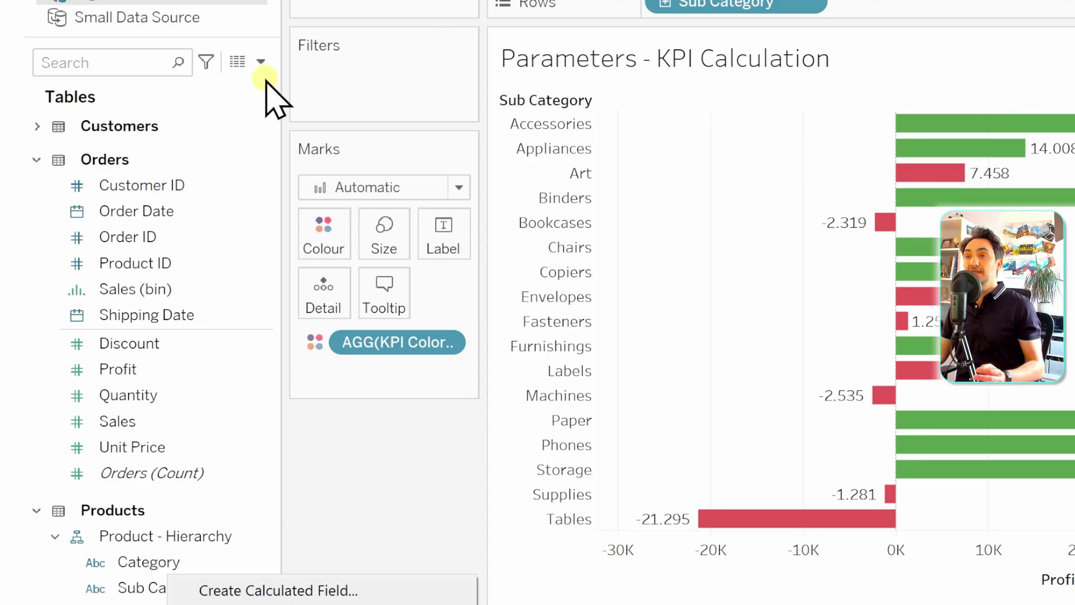
pyautogui.click(261, 62)
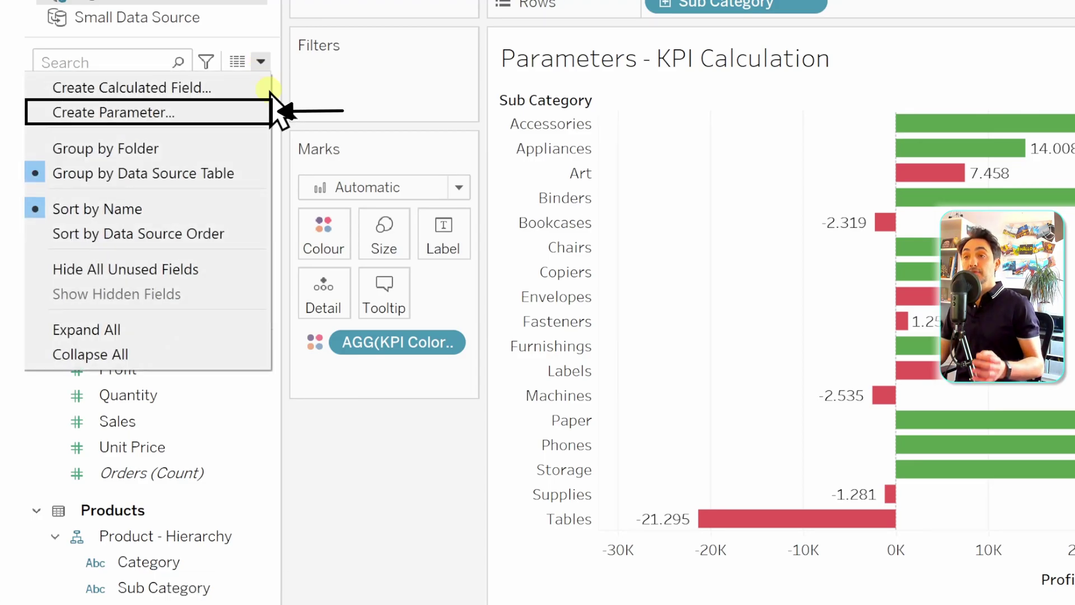
pyautogui.click(228, 123)
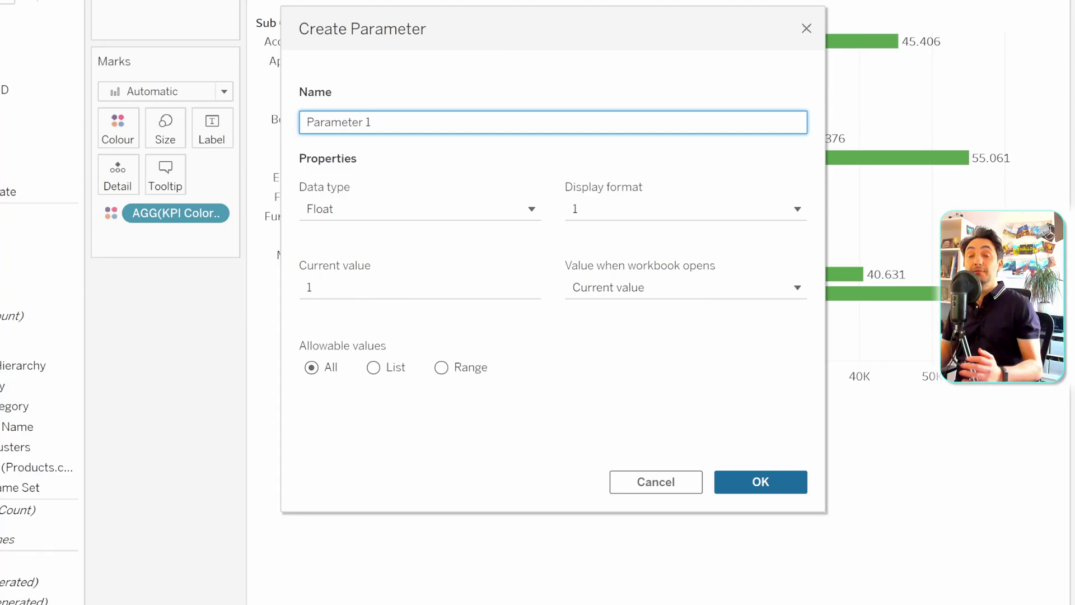
pyautogui.hotkey('ctrl', 'a')
pyautogui.write('C')
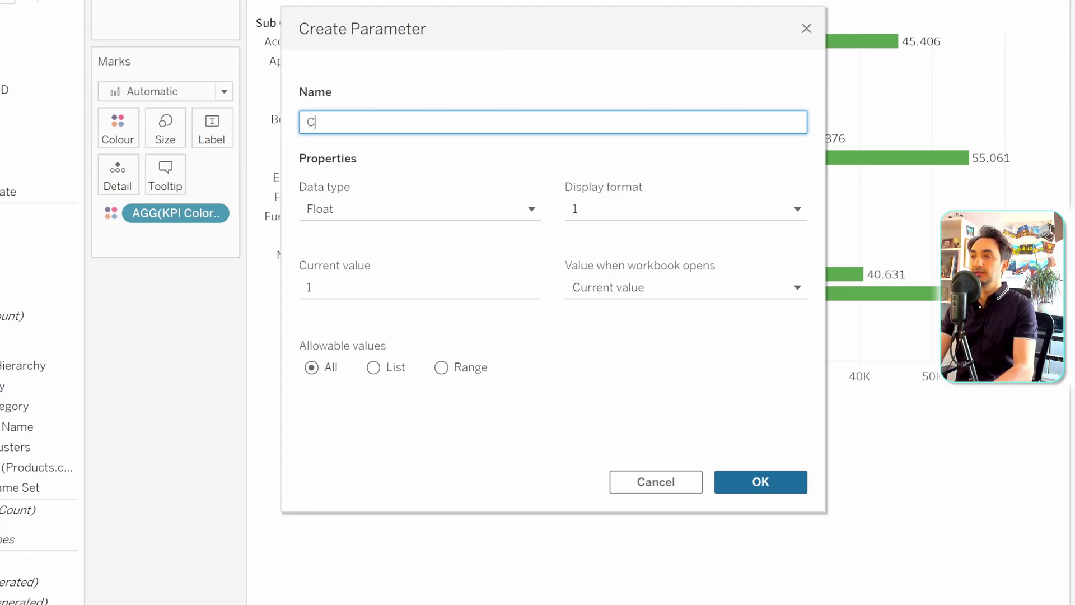
pyautogui.write('hoose Threshold')
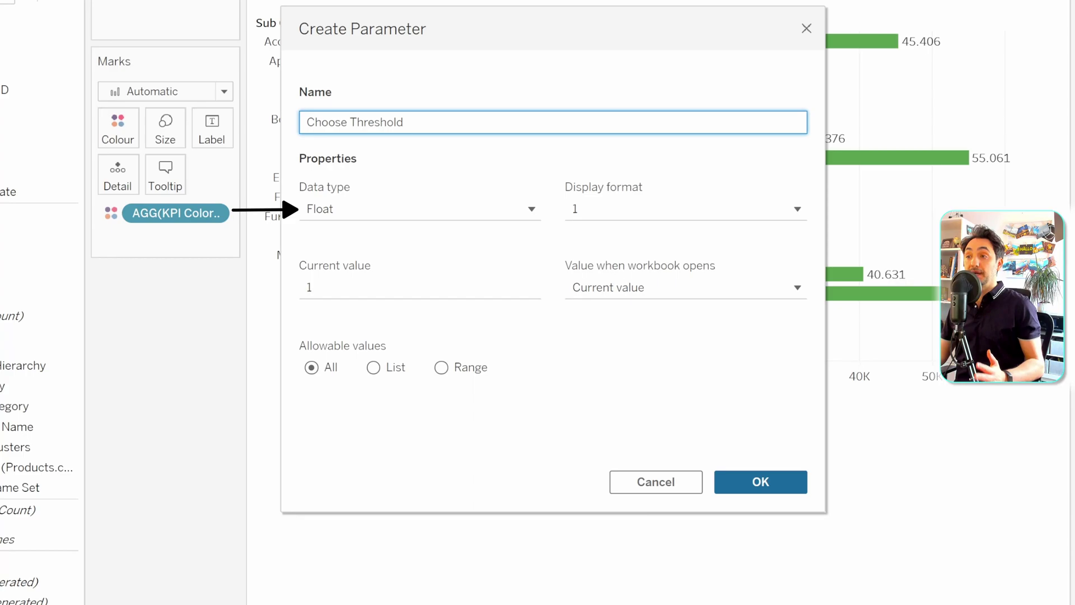
# - Make it an Integer with default display format and a current value of 10000
pyautogui.click(531, 209)
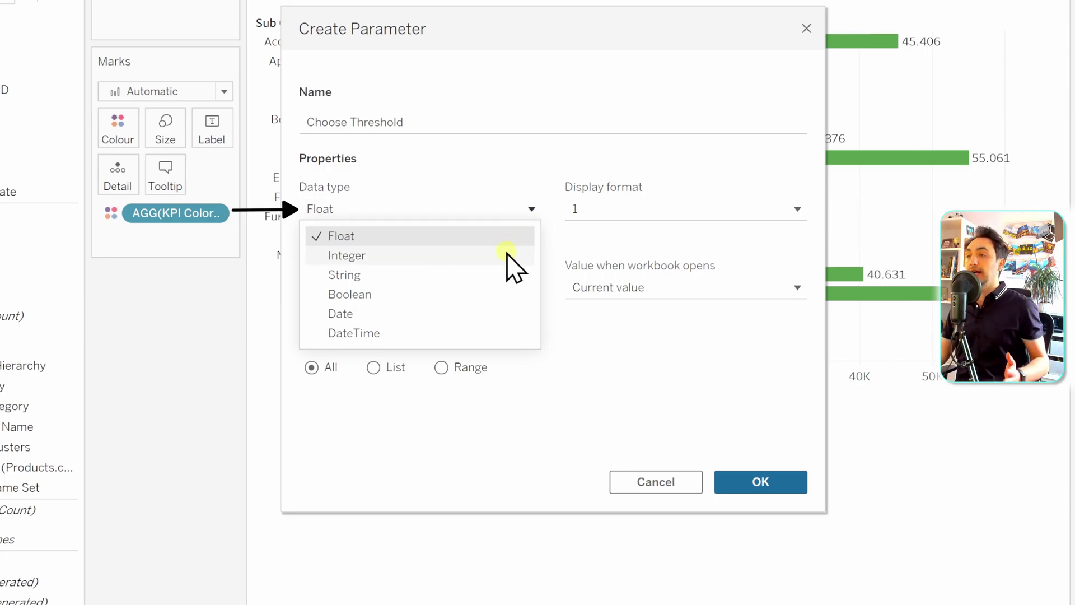
pyautogui.click(507, 256)
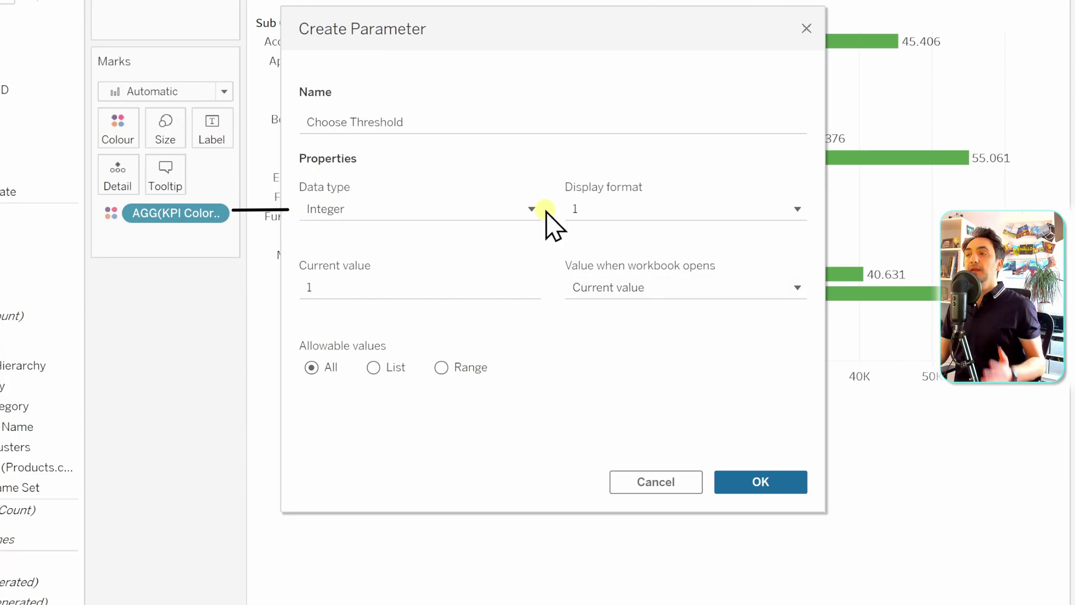
pyautogui.click(795, 211)
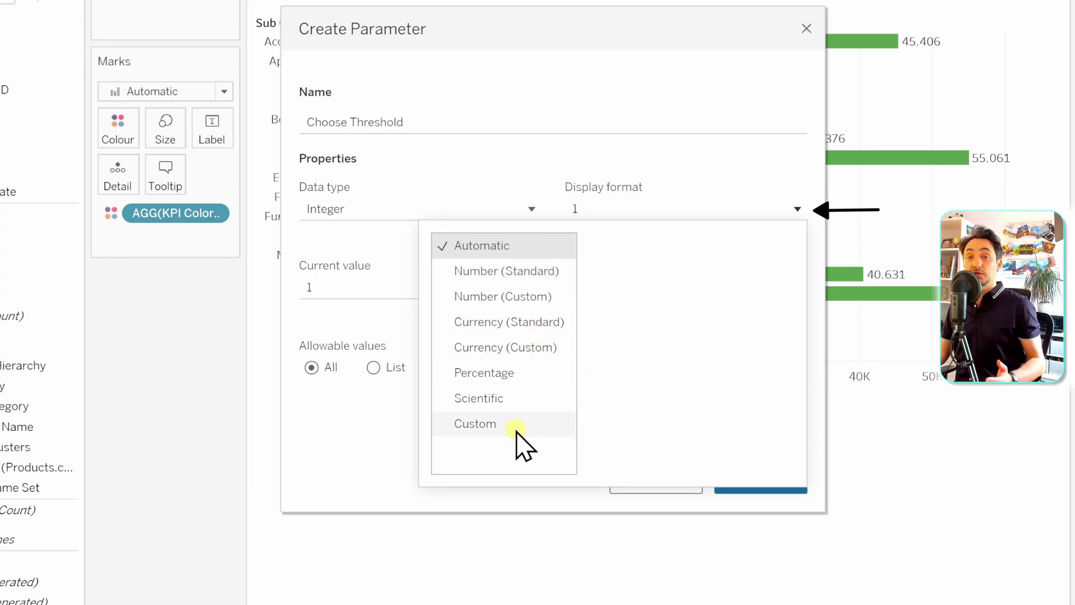
pyautogui.click(302, 334)
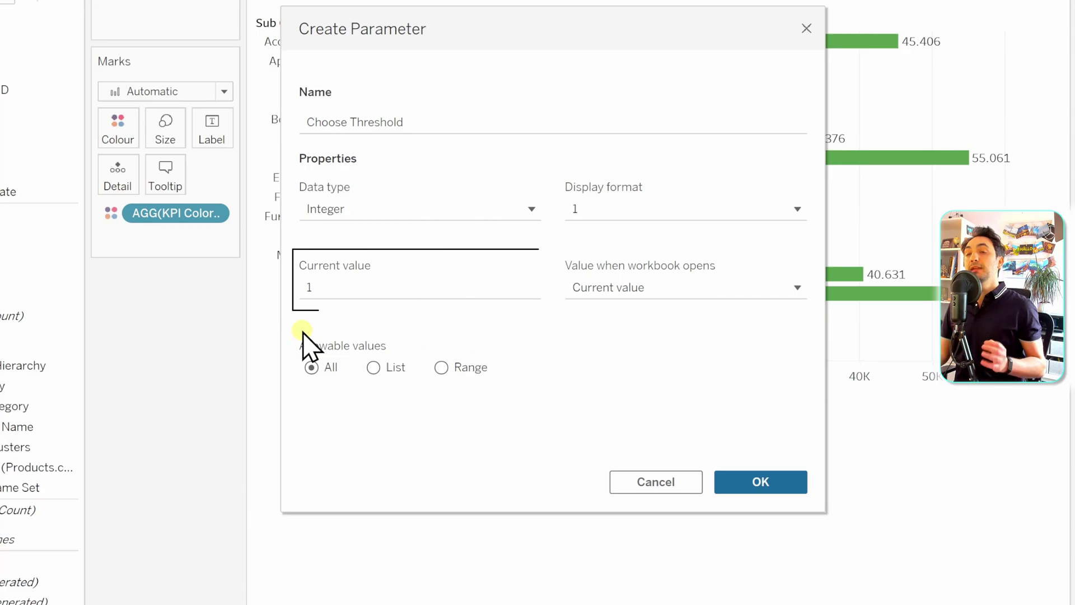
pyautogui.click(445, 284)
pyautogui.write('0000')
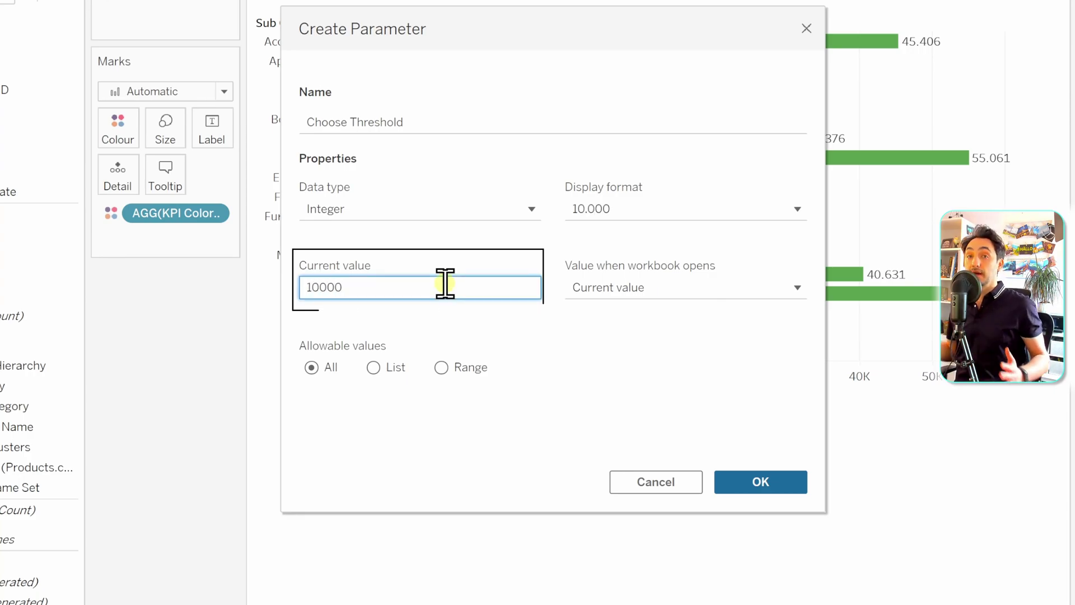
pyautogui.press('Tab')
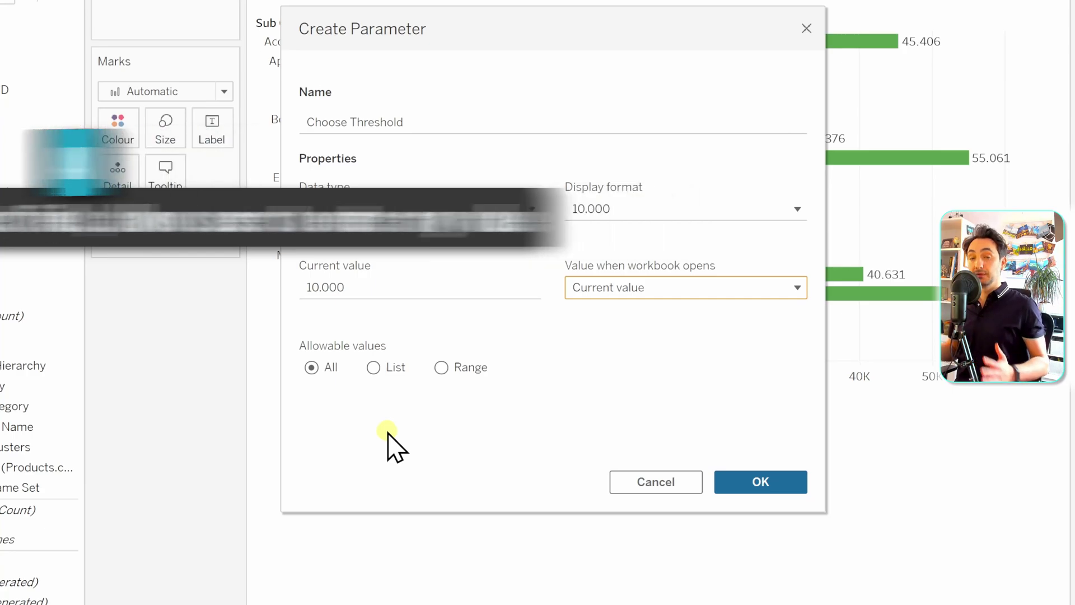
# - Preview the List and Range options, then set allowable values to All
pyautogui.click(374, 368)
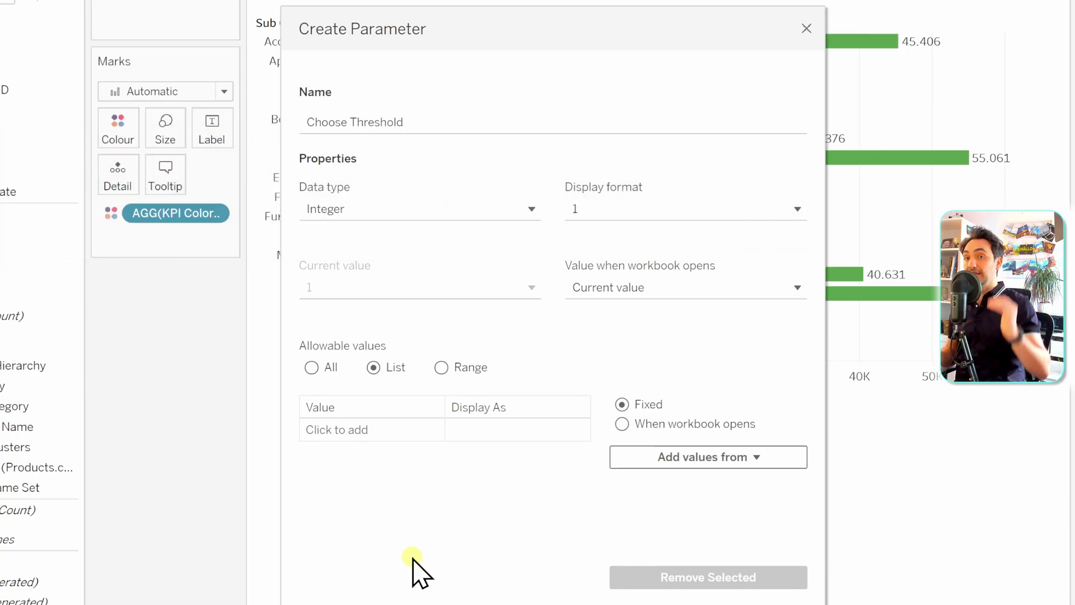
pyautogui.click(442, 367)
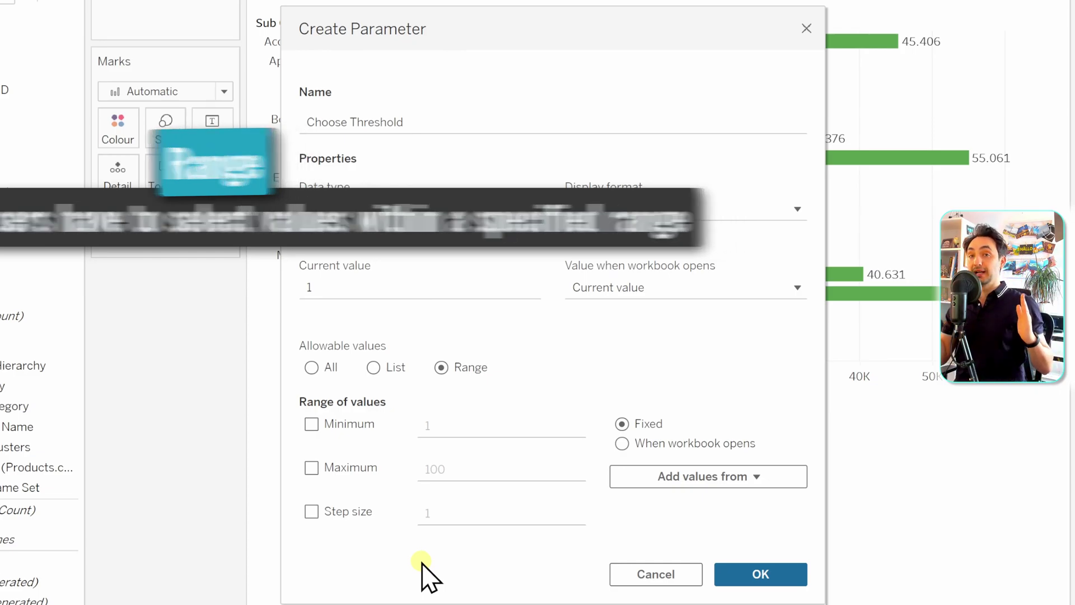
pyautogui.click(313, 368)
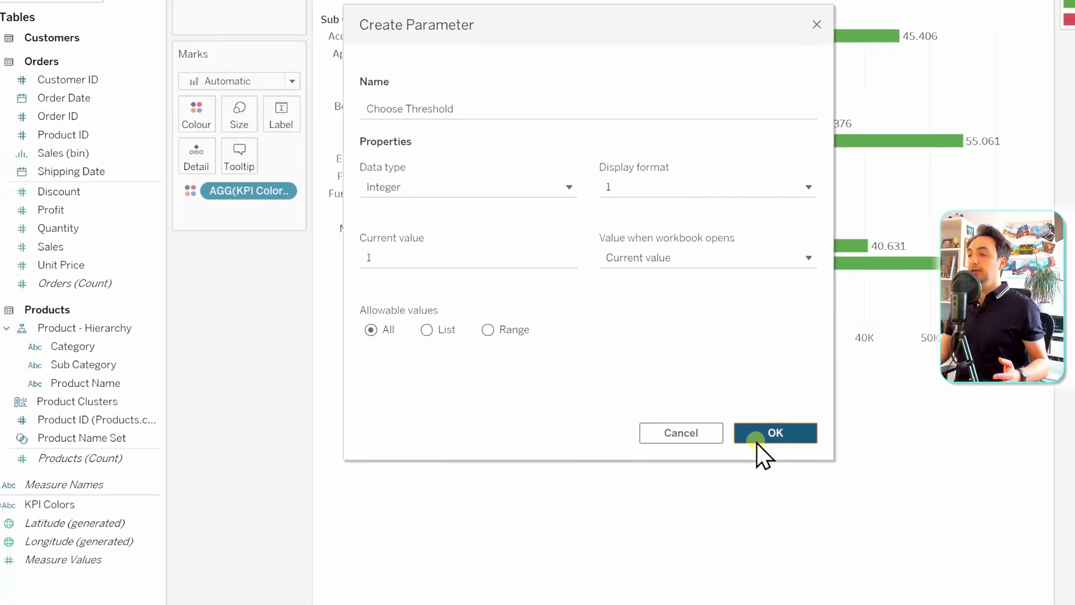
# - Confirm Choose Threshold, collapse the Orders and Products tables, and enlarge the Parameters section
pyautogui.click(757, 442)
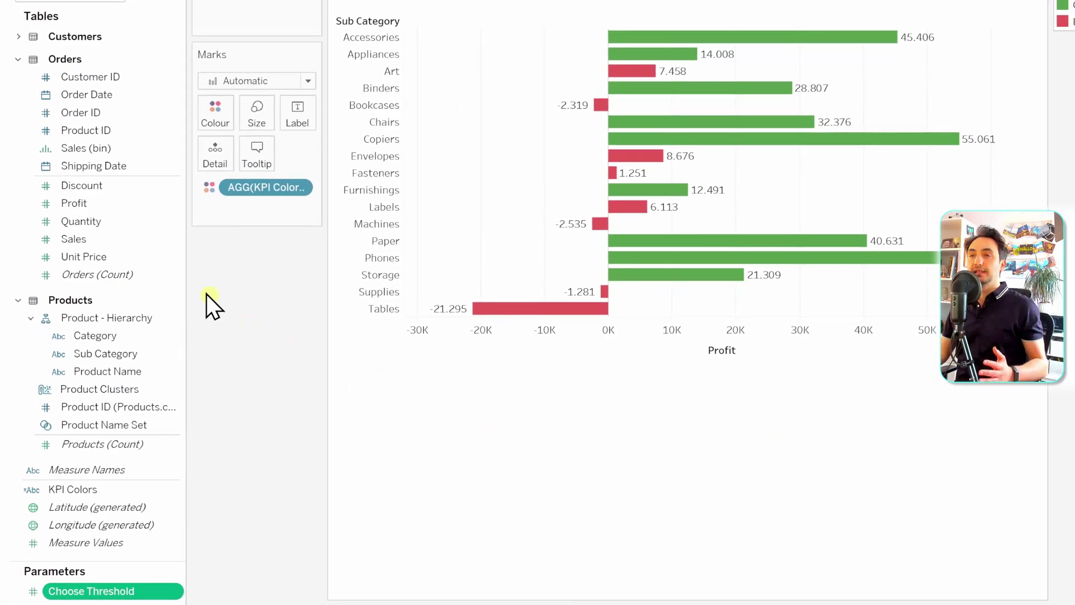
pyautogui.click(18, 60)
pyautogui.click(18, 82)
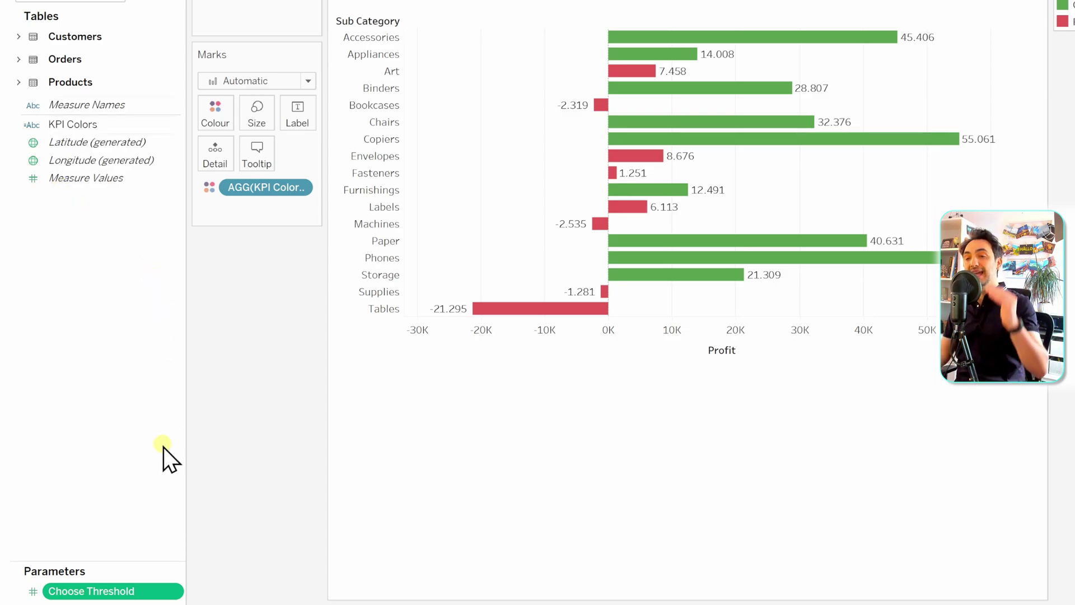
pyautogui.moveTo(144, 579); pyautogui.dragTo(120, 471)
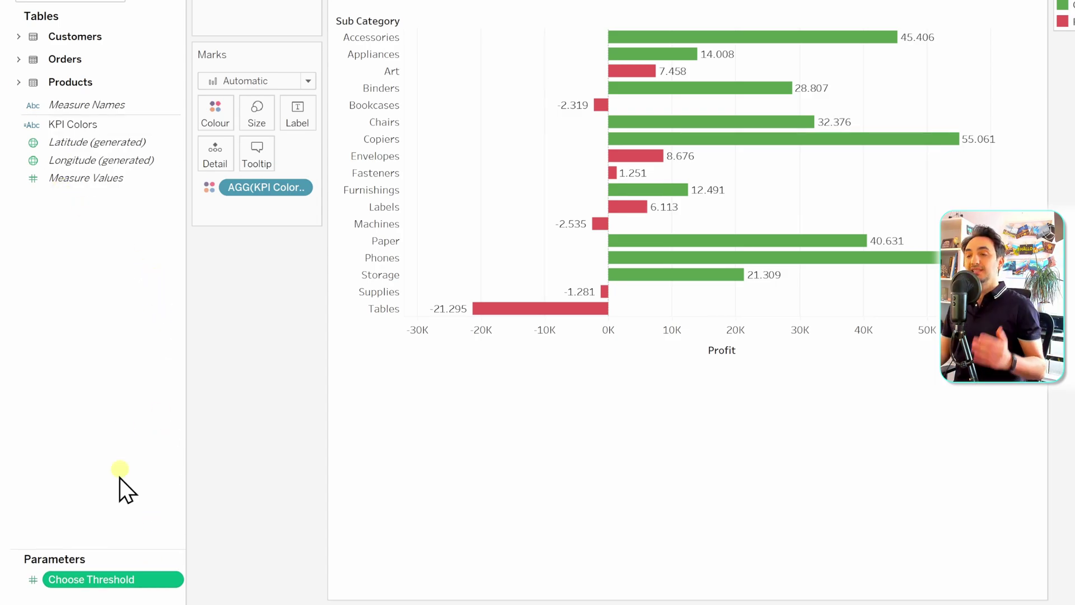
pyautogui.moveTo(119, 549); pyautogui.dragTo(120, 430)
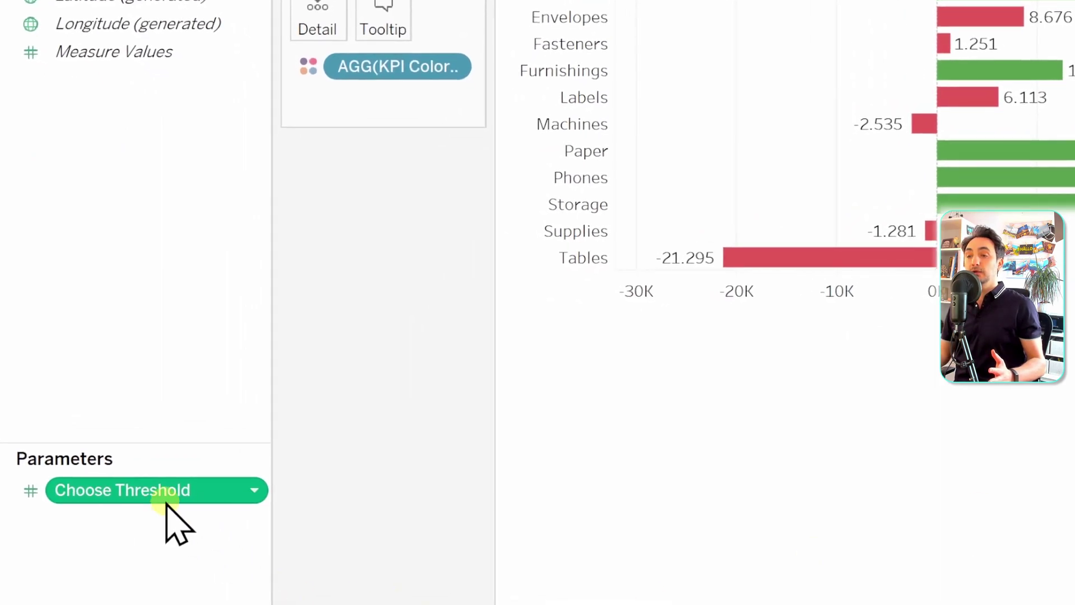
# - Show the Choose Threshold control on the sheet and set its value to 5000
pyautogui.rightClick(205, 492)
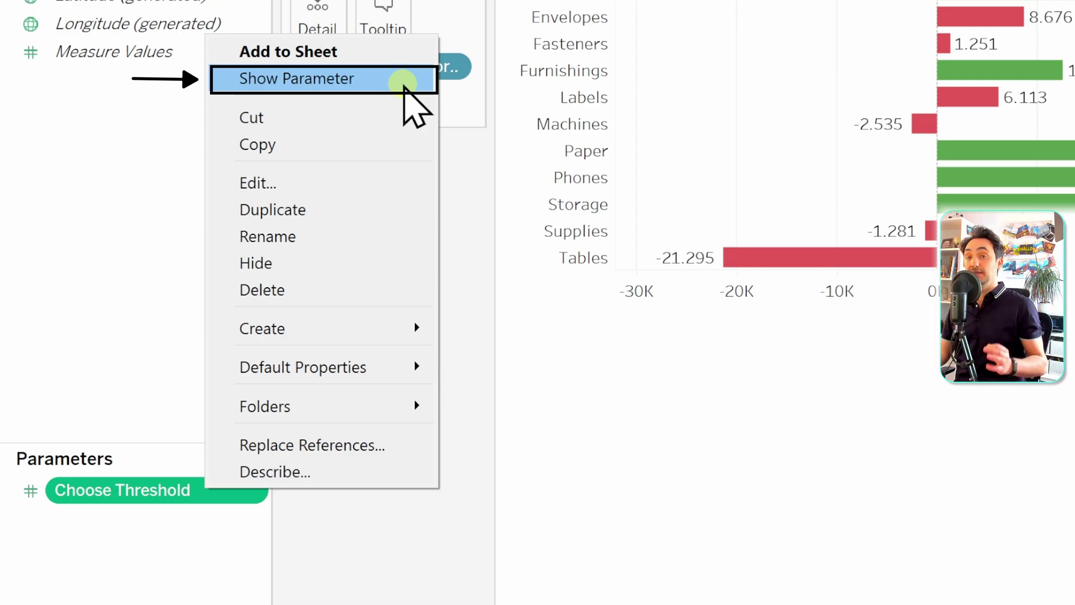
pyautogui.click(404, 88)
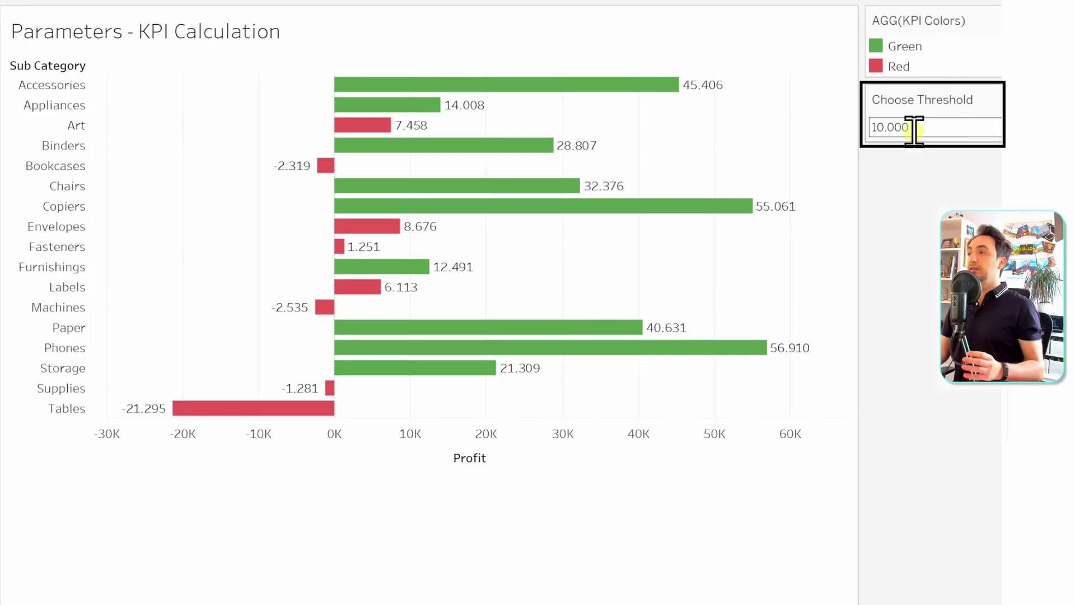
pyautogui.click(879, 128)
pyautogui.write('500')
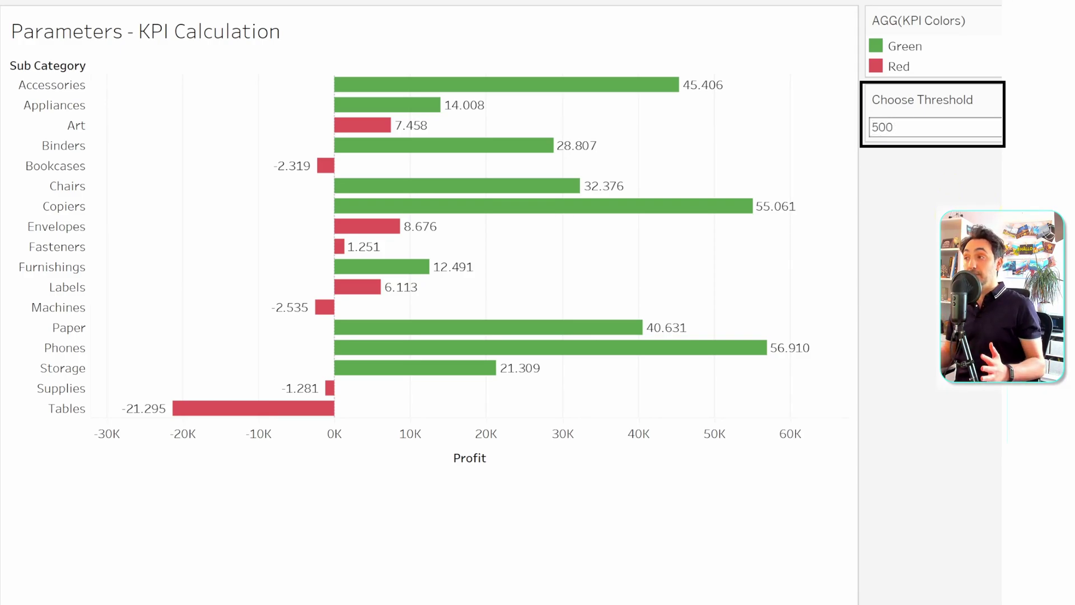
pyautogui.write('0')
pyautogui.press('Return')
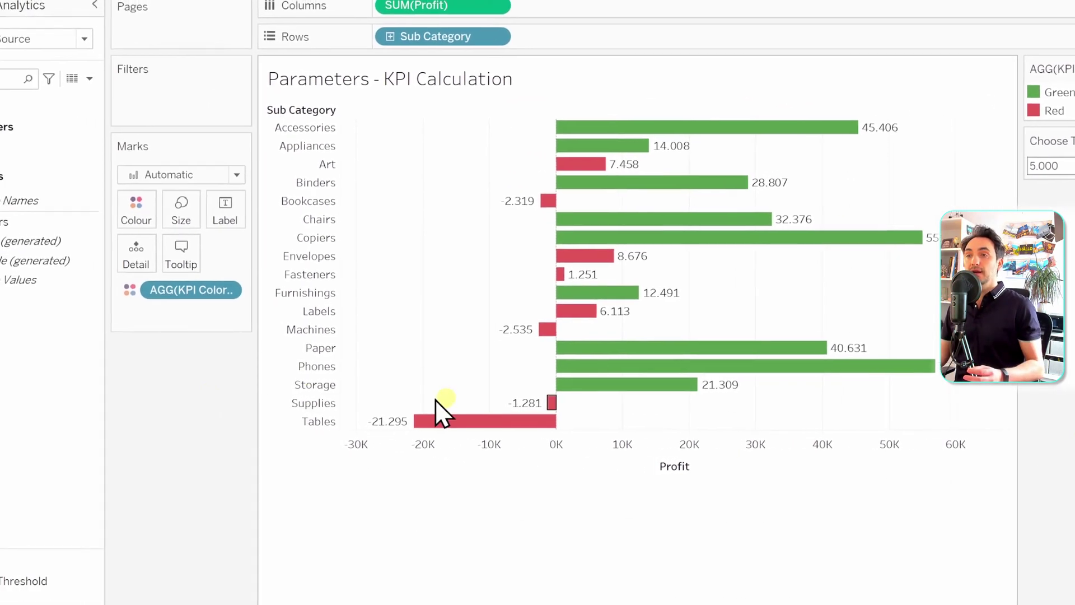
# - Edit KPI Colors to replace the fixed 10000 with [Choose Threshold] and save
pyautogui.click(30, 222)
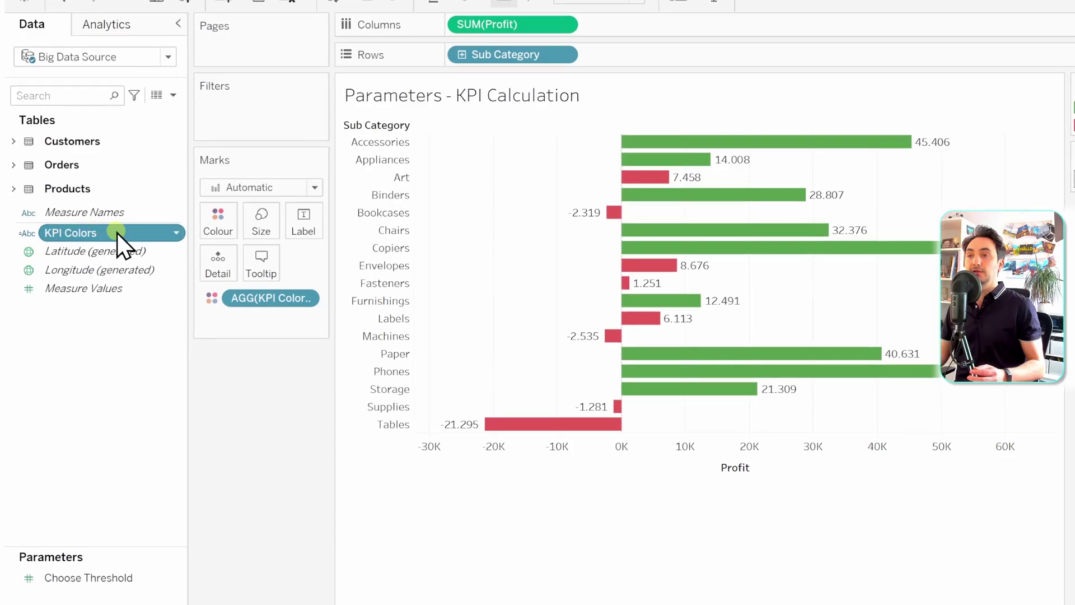
pyautogui.rightClick(117, 233)
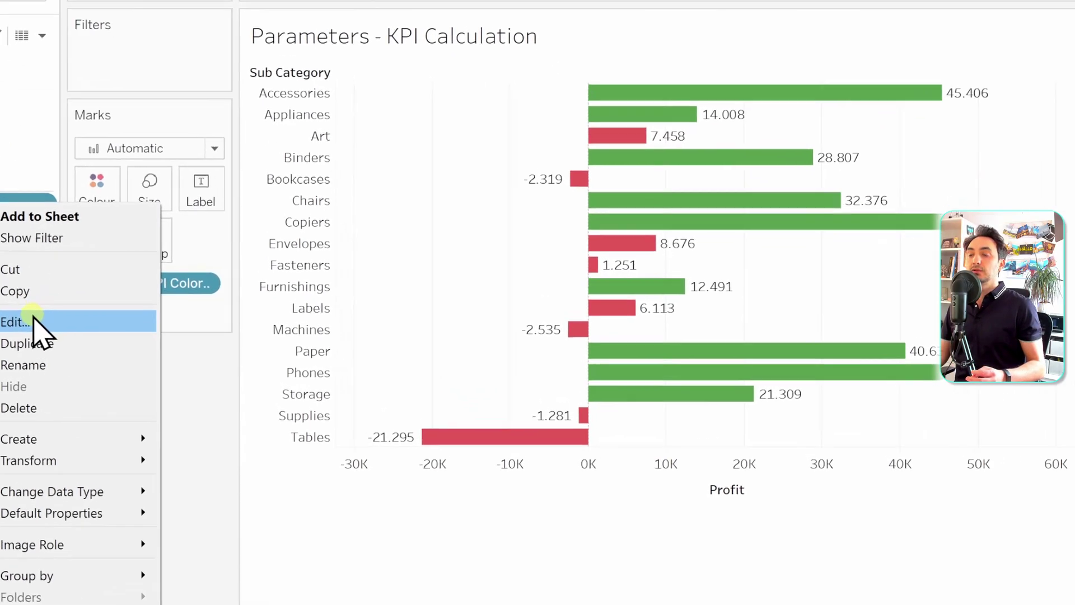
pyautogui.click(33, 324)
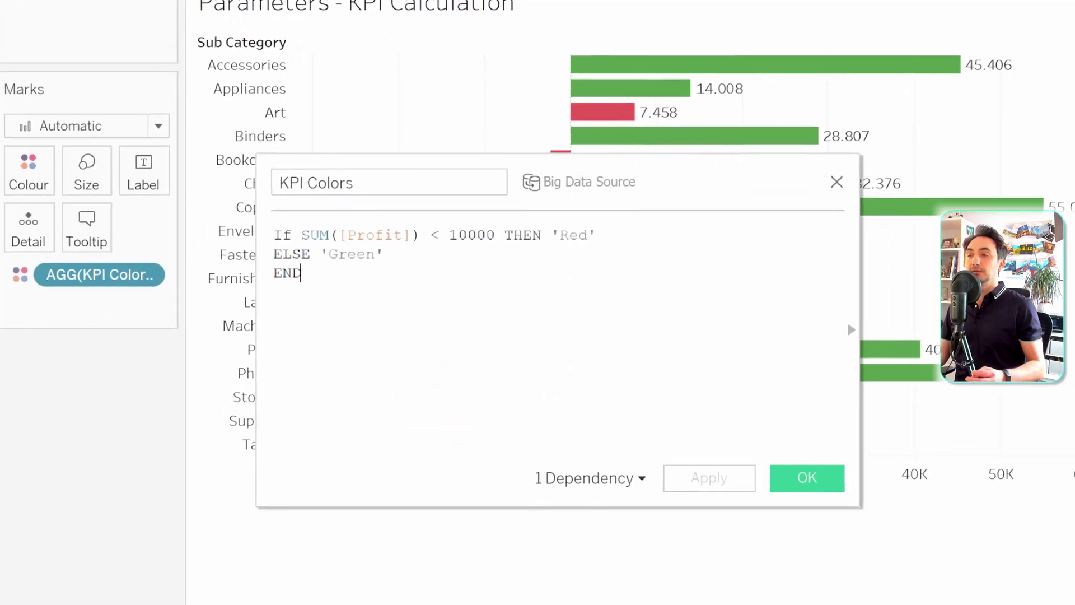
pyautogui.doubleClick(465, 231)
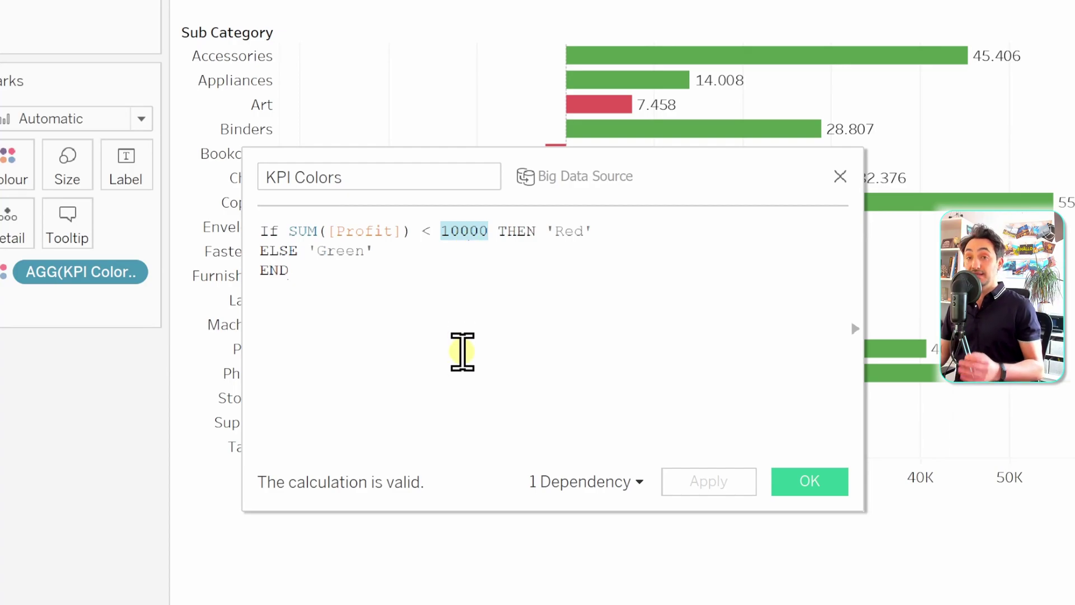
pyautogui.press('BackSpace')
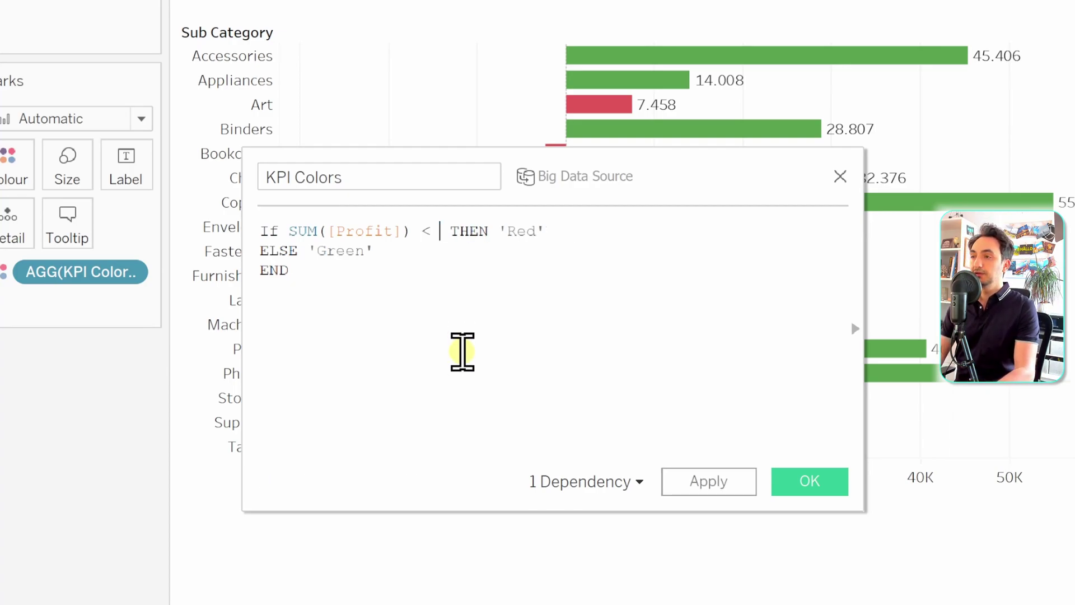
pyautogui.write('Cho')
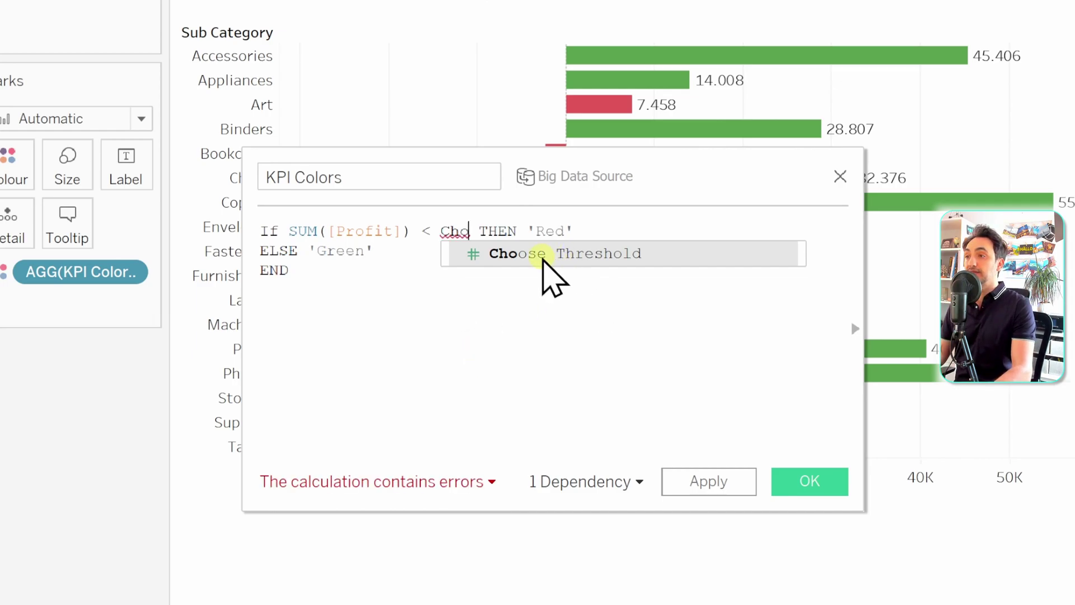
pyautogui.click(595, 257)
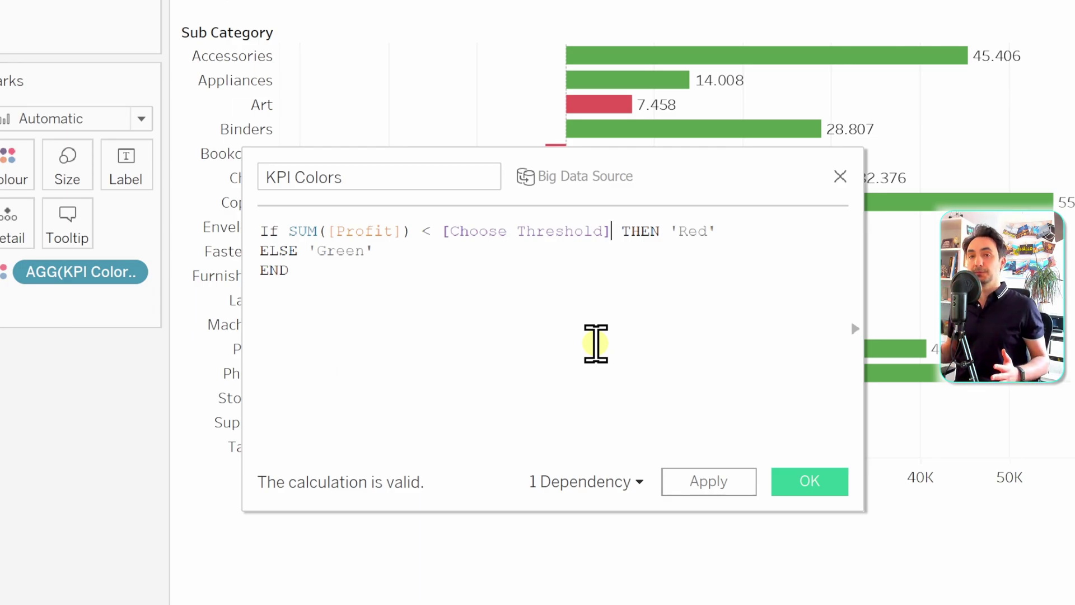
pyautogui.click(810, 484)
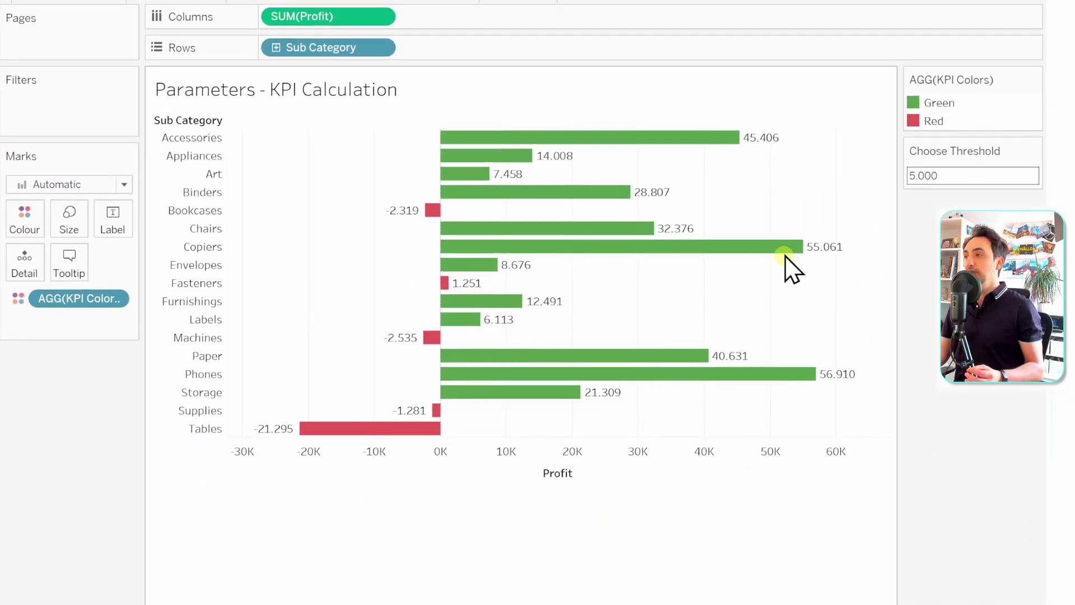
# - Set the Choose Threshold value to 20000, then to 50000
pyautogui.click(947, 175)
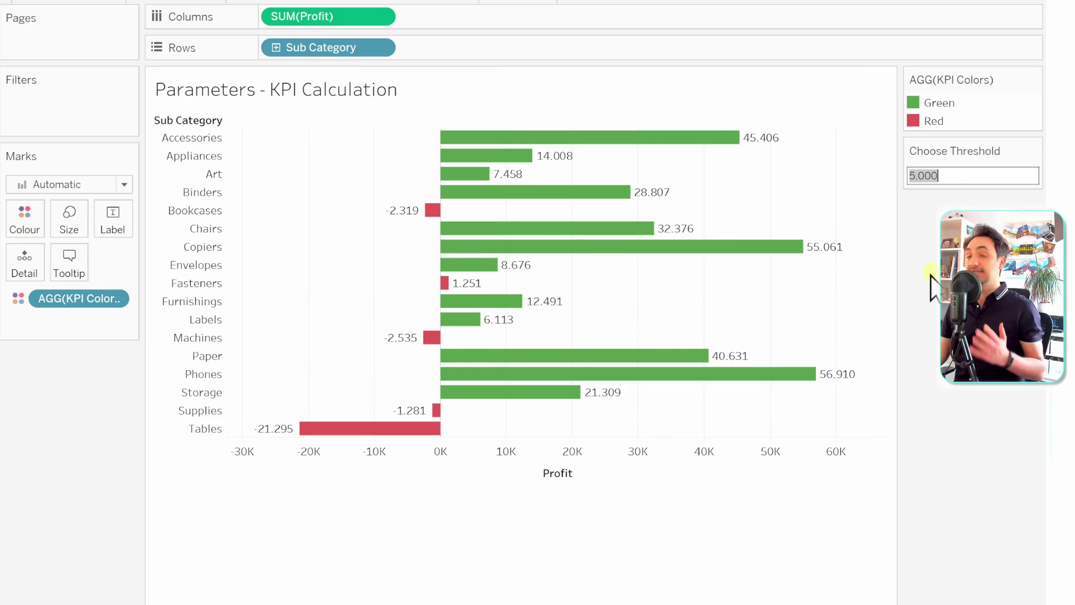
pyautogui.write('20000')
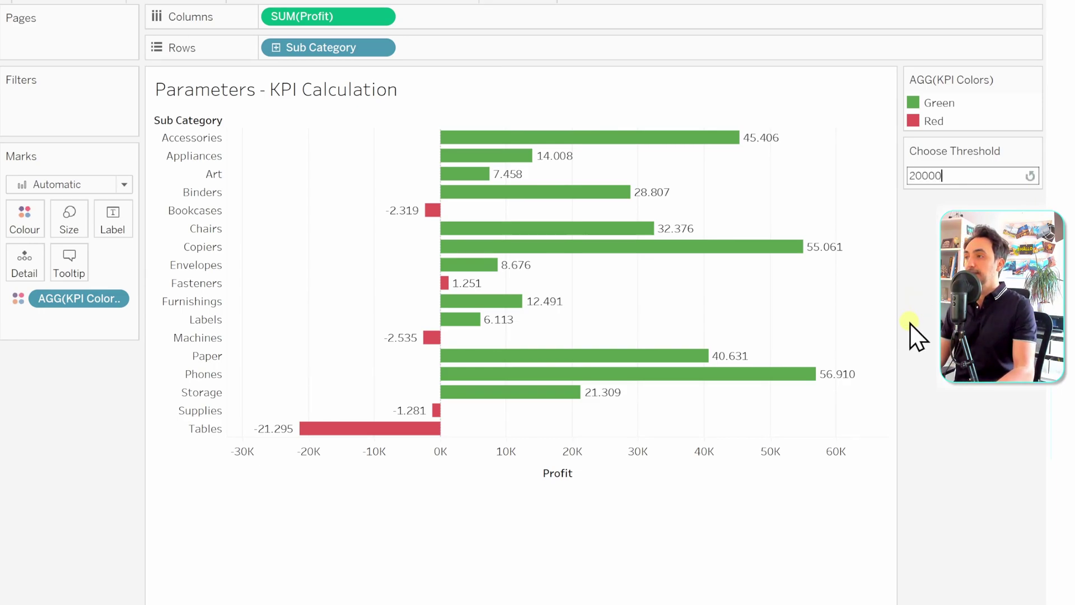
pyautogui.press('Return')
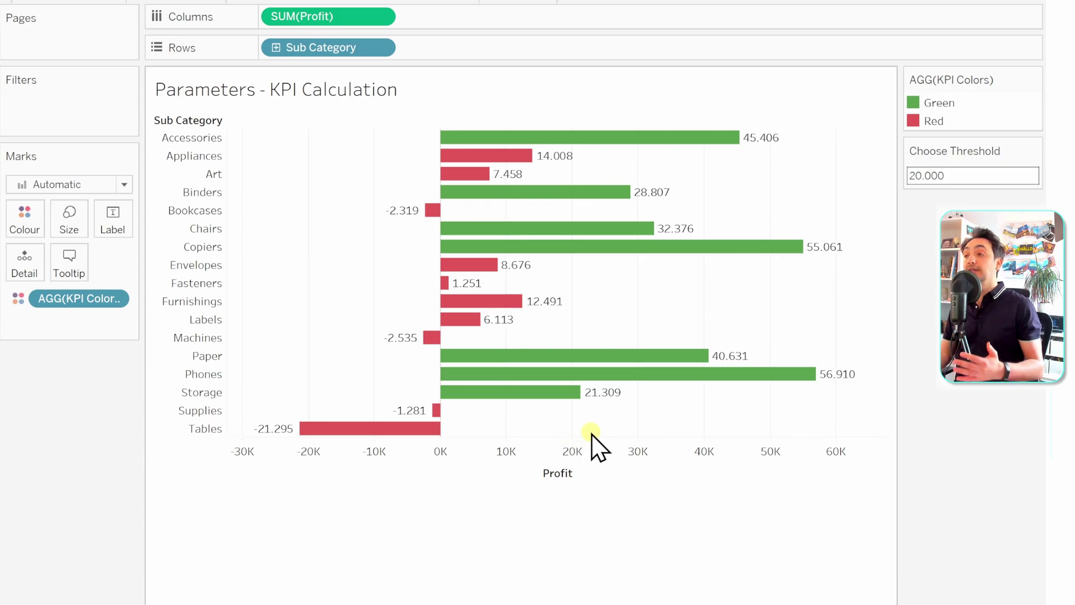
pyautogui.click(956, 174)
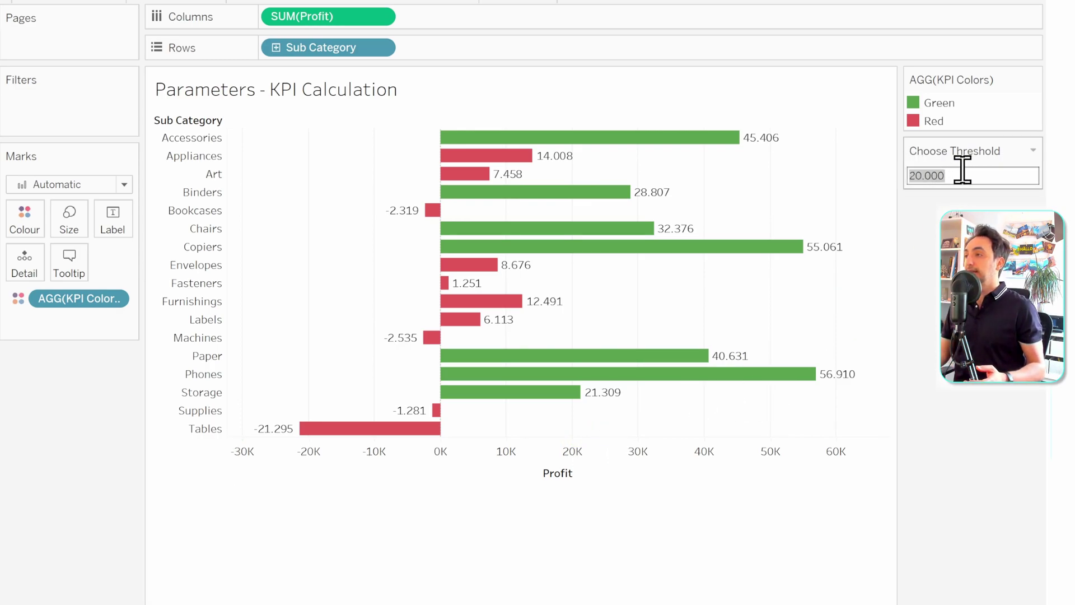
pyautogui.write('50000')
pyautogui.press('Return')
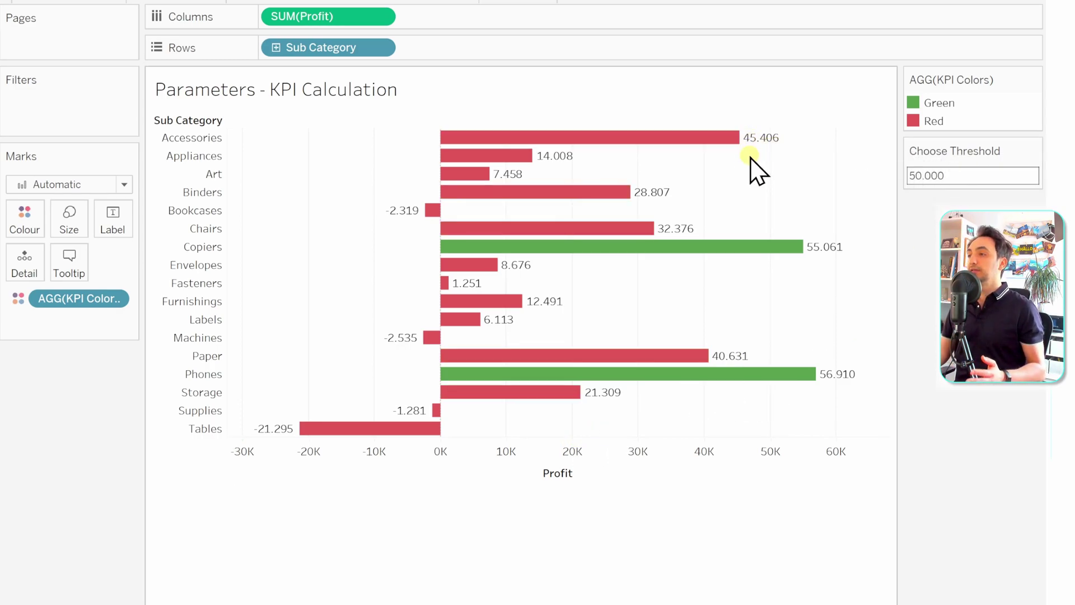